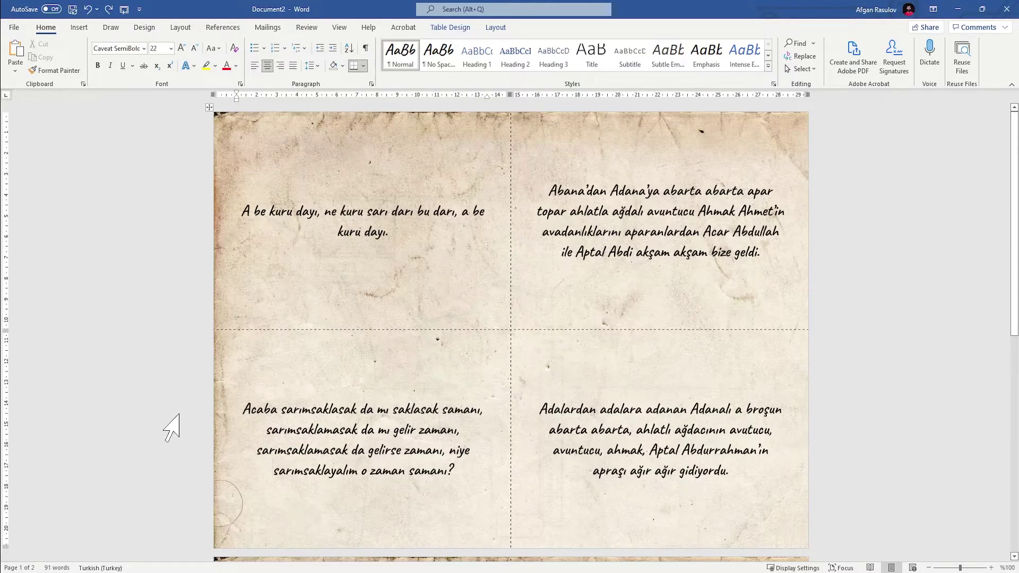
Step: Start a new blank document (Document3) from the File start screen
{"action": "left_click", "coordinate": [13, 27]}
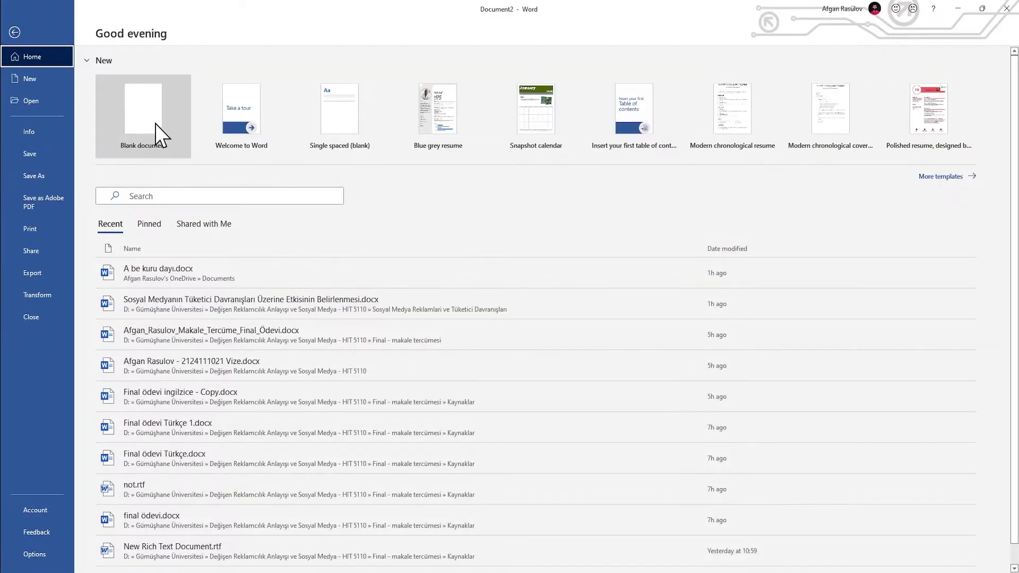
{"action": "left_click", "coordinate": [143, 116]}
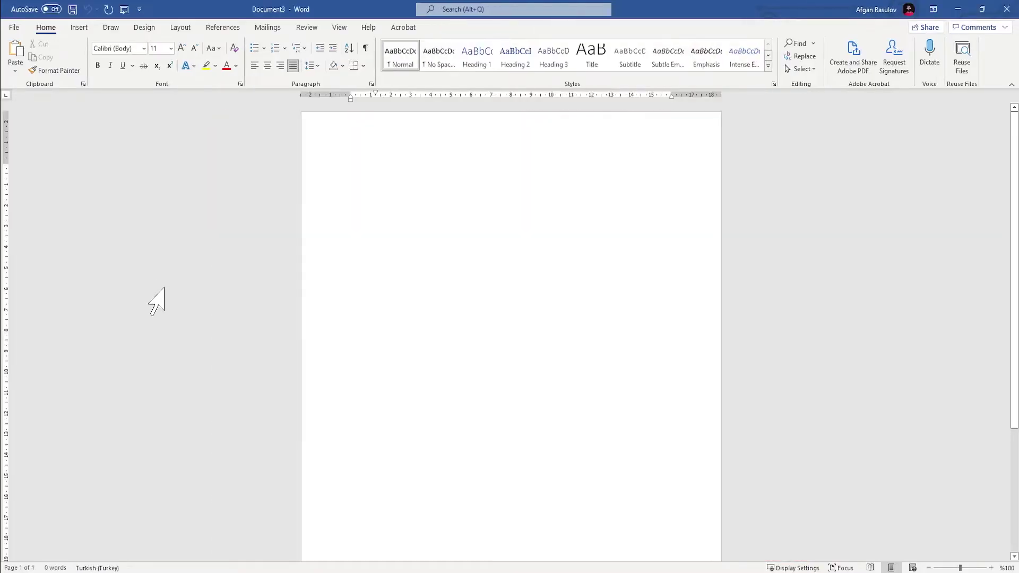
Step: Set the top, left, right and bottom margins to 0 and make the page landscape
{"action": "left_click", "coordinate": [180, 27]}
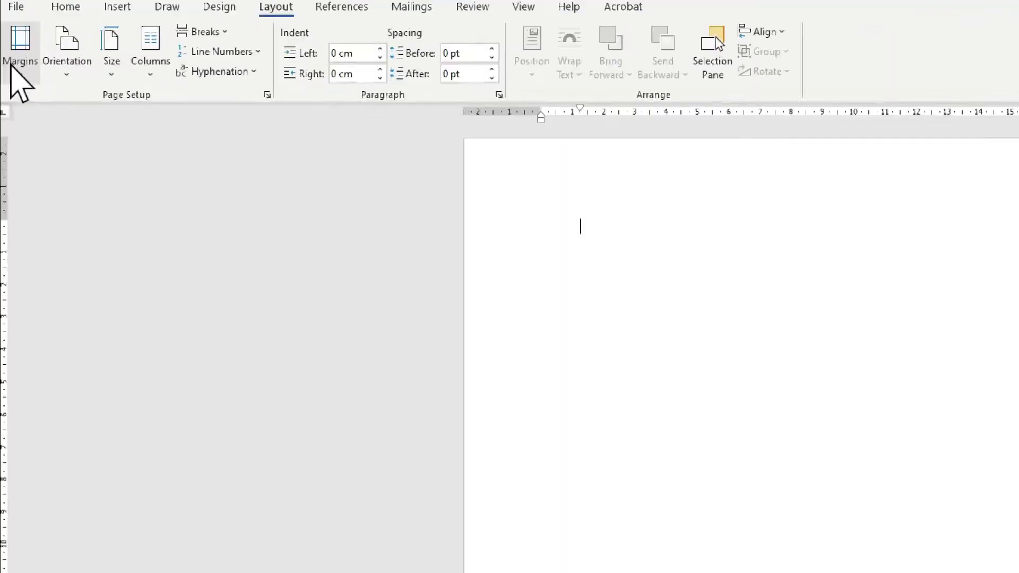
{"action": "left_click", "coordinate": [16, 55]}
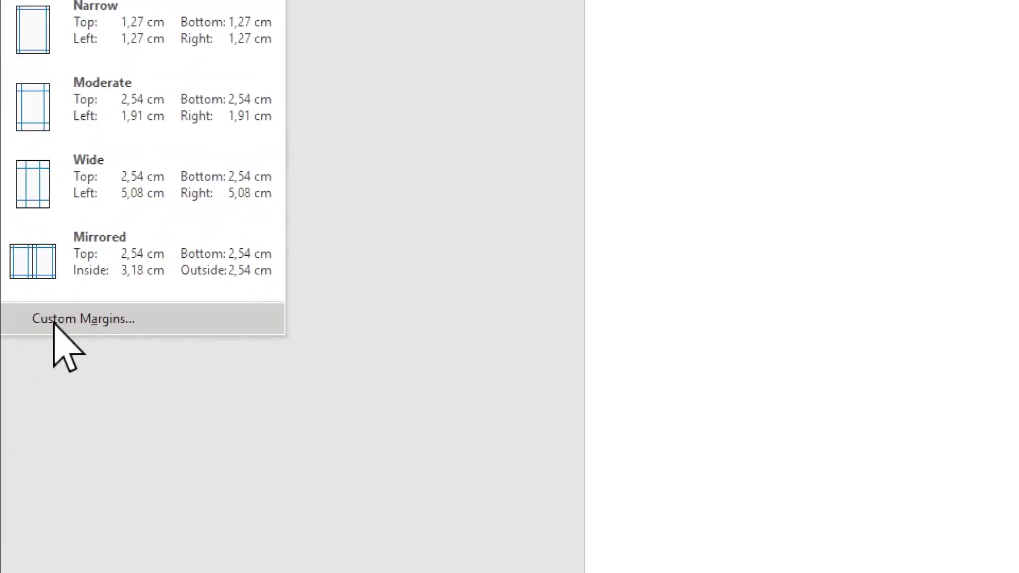
{"action": "left_click", "coordinate": [54, 321]}
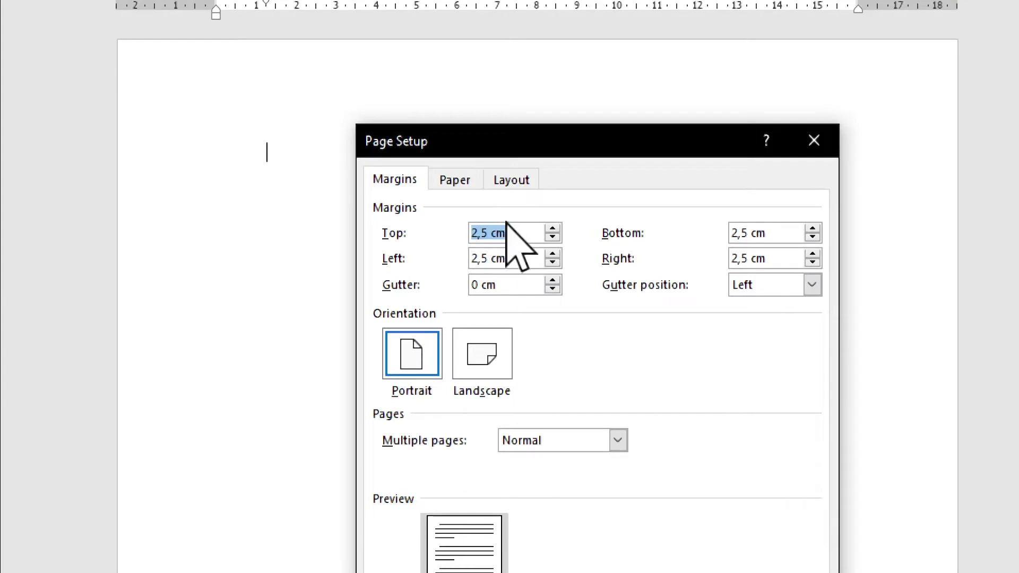
{"action": "type", "text": "0"}
{"action": "double_click", "coordinate": [516, 258]}
{"action": "type", "text": "0"}
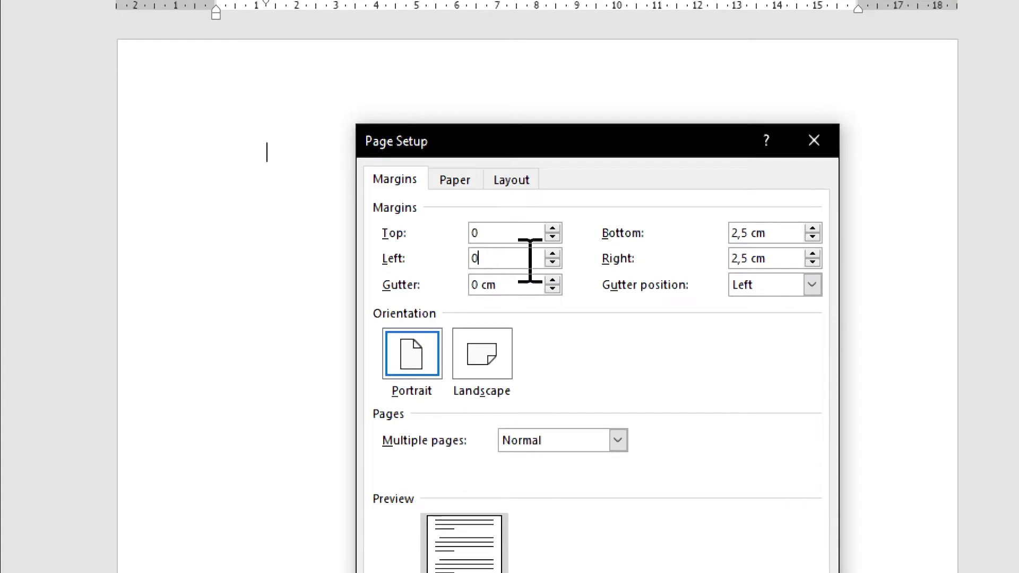
{"action": "double_click", "coordinate": [778, 258]}
{"action": "type", "text": "0"}
{"action": "double_click", "coordinate": [778, 233]}
{"action": "type", "text": "0"}
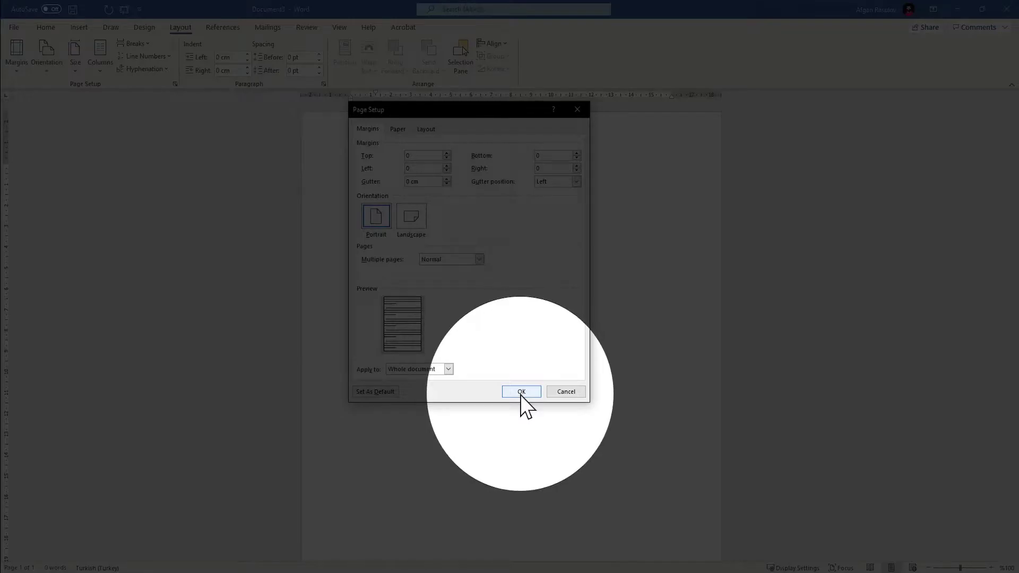
{"action": "left_click", "coordinate": [520, 392]}
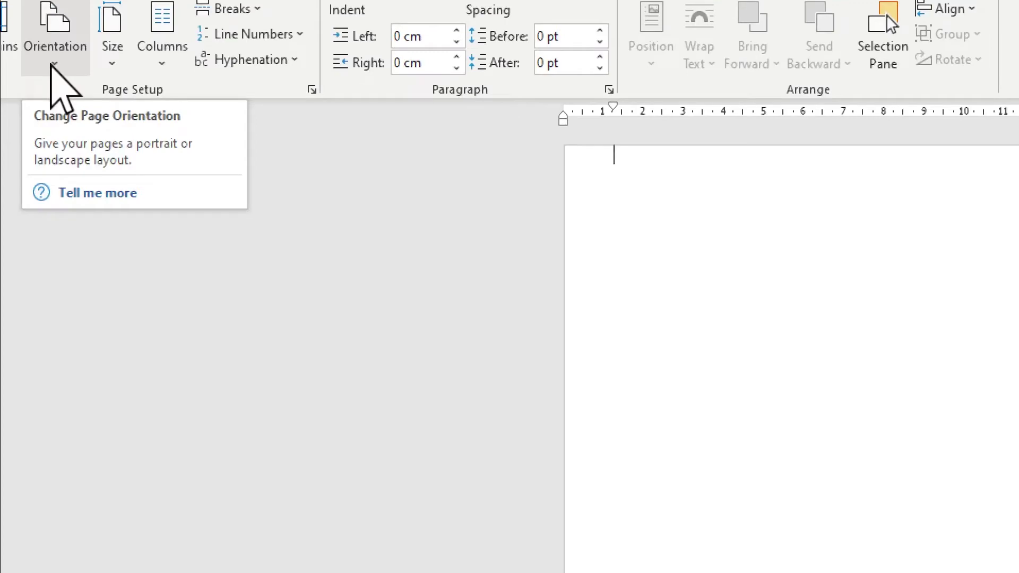
{"action": "left_click", "coordinate": [51, 66]}
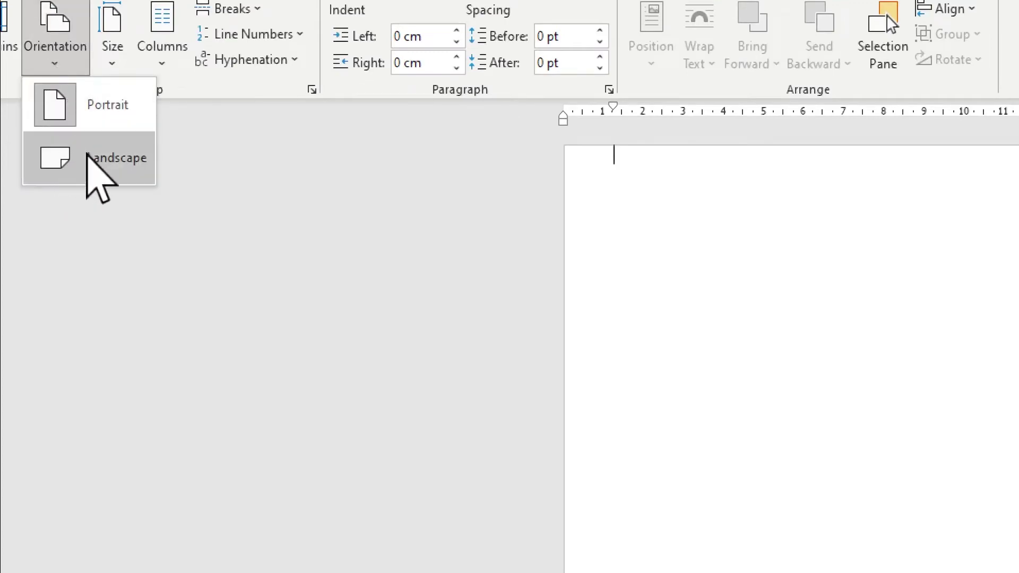
{"action": "left_click", "coordinate": [99, 173]}
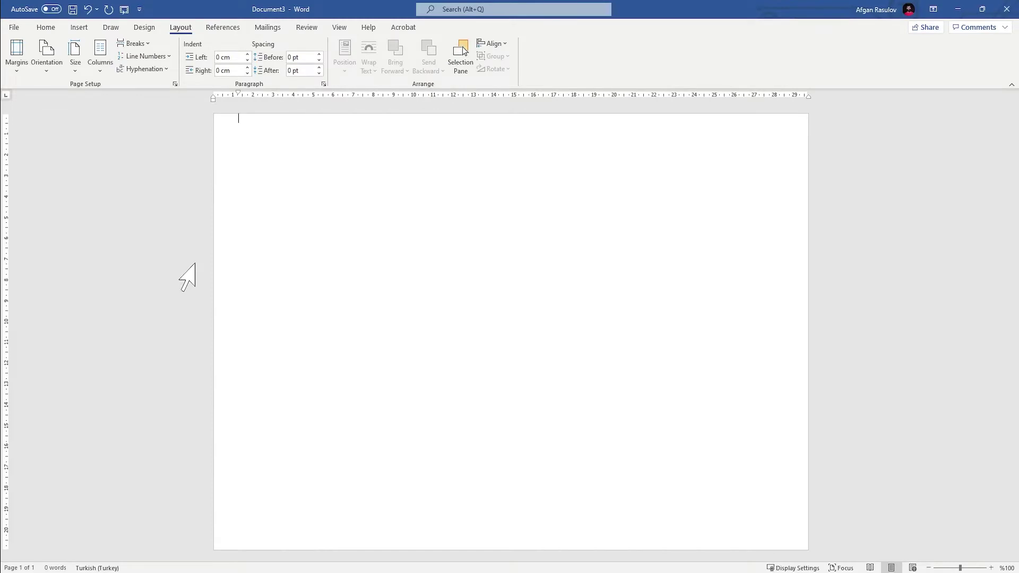
Step: Paste the five tongue twisters and convert them into a 2-column table AutoFit to window
{"action": "type", "text": "A be kuru dayı, ne kuru sarı darı bu darı, a be kuru dayı. Abana’dan Adana’ya abarta abarta apar topar ahlatla ağdalı avuntucu Ahmak Ahmet’in avadanlıklarını aparanlardan Acar Abdullah ile Aptal Abdi akşam akşam bize geldi. Acaba sarımsaklasak da mı saklasak samanı, sarımsaklamasak da mı gelir zamanı, sarımsaklamasak da gelirse zamanı, niye sarımsaklayalım o zaman samanı? Adalardan adalara adanan Adanalı a broşun abarta abarta, ahlatlı ağdacının avutucu, avuntucu, ahmak, Aptal Abdurrahman’ın apraşı ağır ağır gidiyordu. Adem madene gitmiş. Adem madende badem yemiş. Madem ki adem madende badem yemiş, niye bize getirmemiş."}
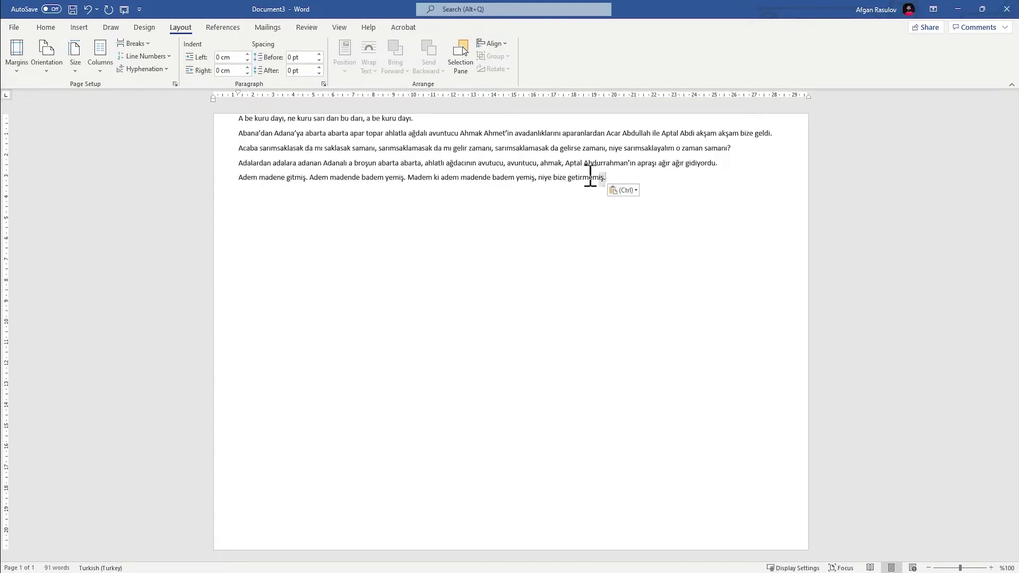
{"action": "left_click_drag", "start_coordinate": [591, 177], "coordinate": [228, 126]}
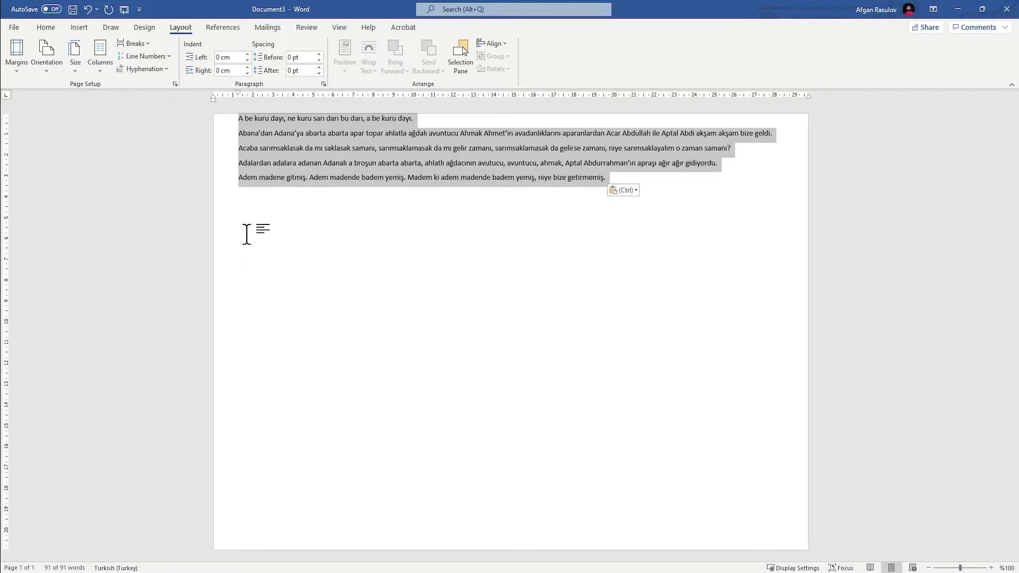
{"action": "left_click", "coordinate": [80, 29]}
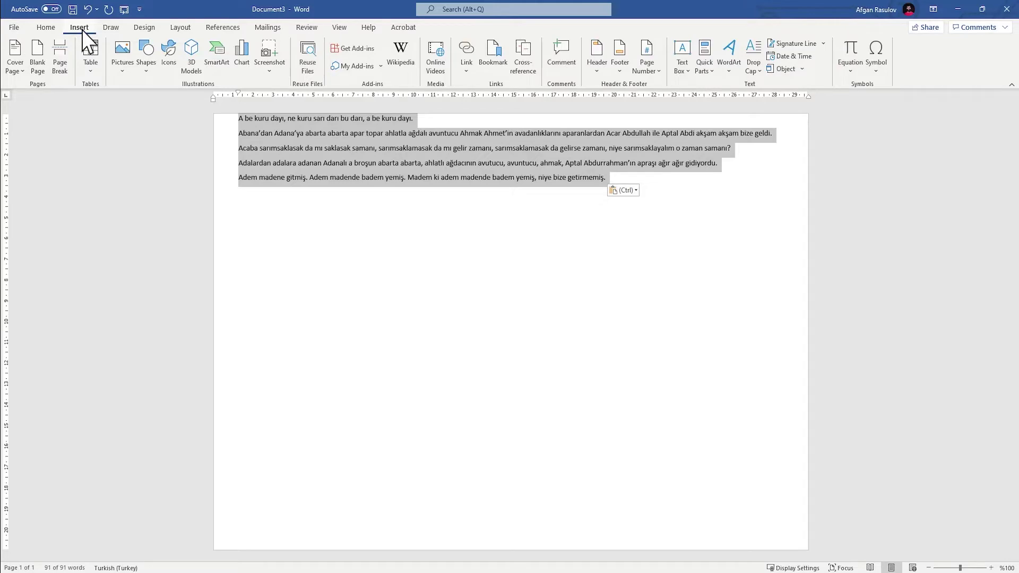
{"action": "left_click", "coordinate": [90, 70]}
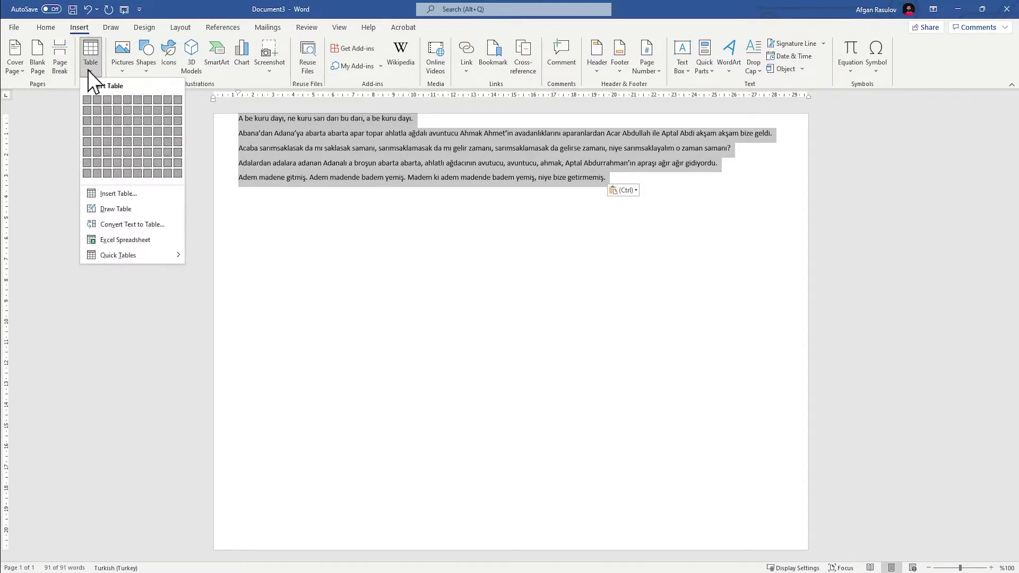
{"action": "left_click", "coordinate": [112, 224]}
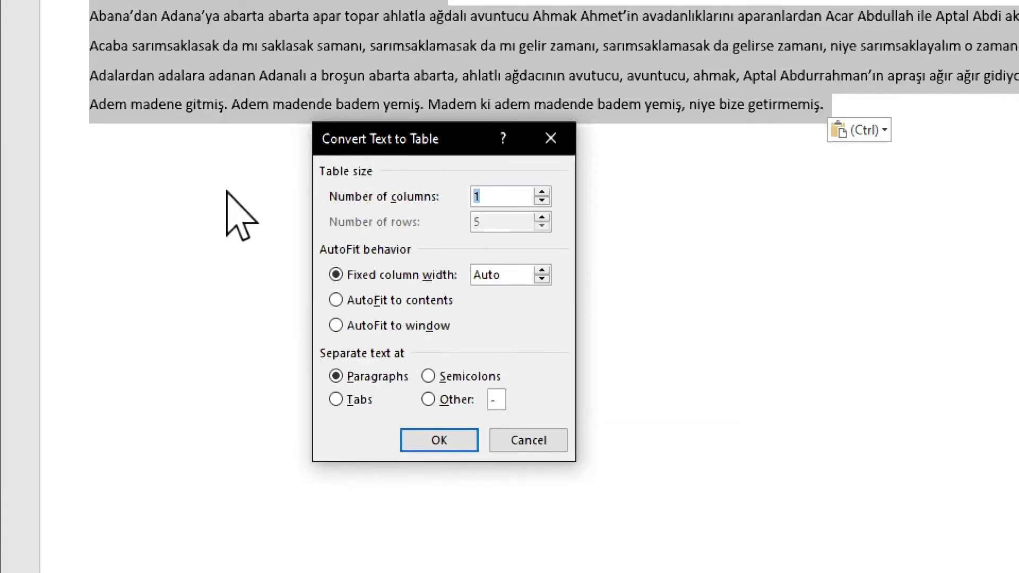
{"action": "left_click", "coordinate": [541, 193]}
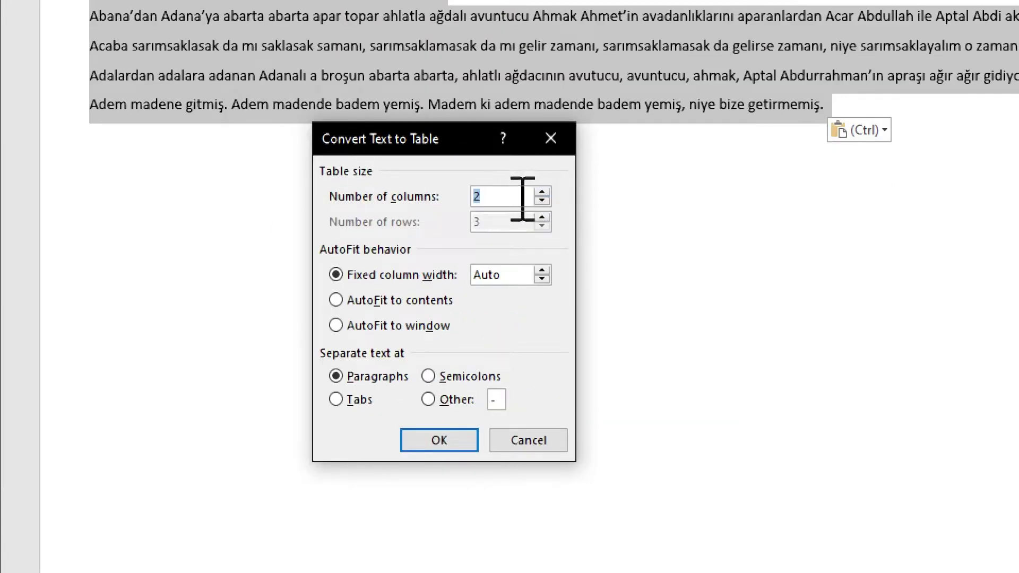
{"action": "left_click", "coordinate": [343, 325]}
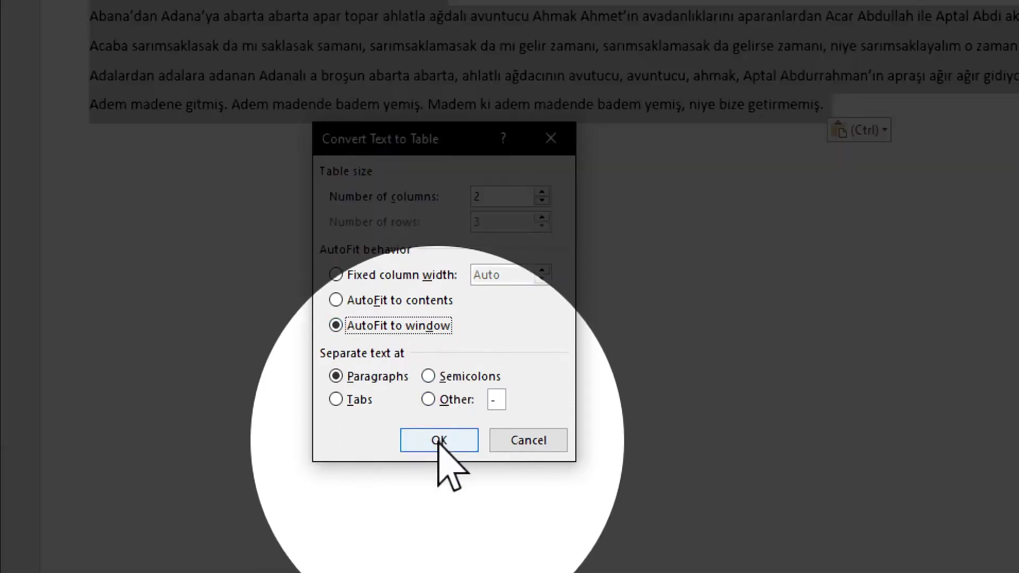
{"action": "left_click", "coordinate": [439, 440]}
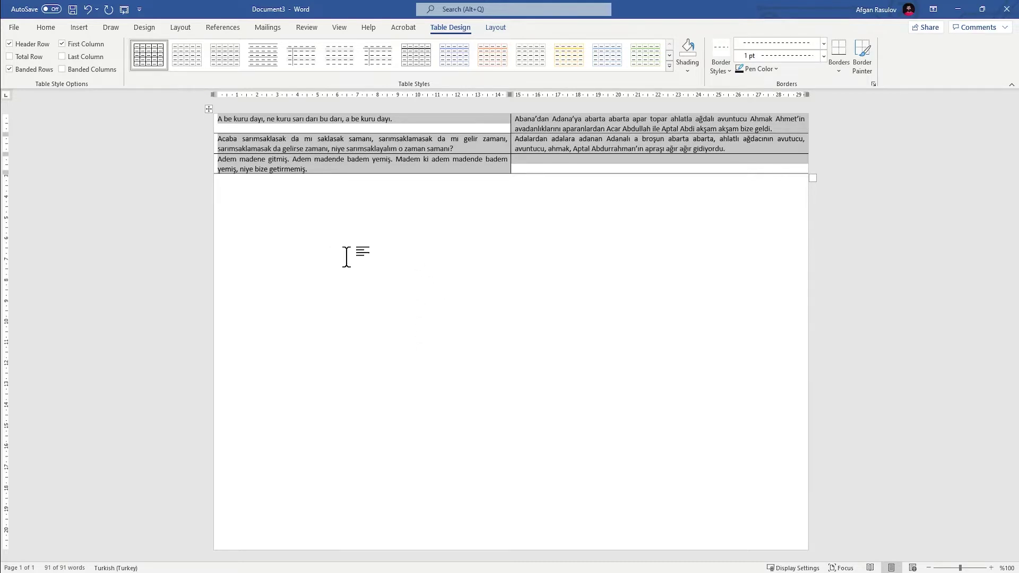
Step: Format the first cell's tongue twister in Caveat SemiBold 14 pt and centre it
{"action": "left_click", "coordinate": [46, 28]}
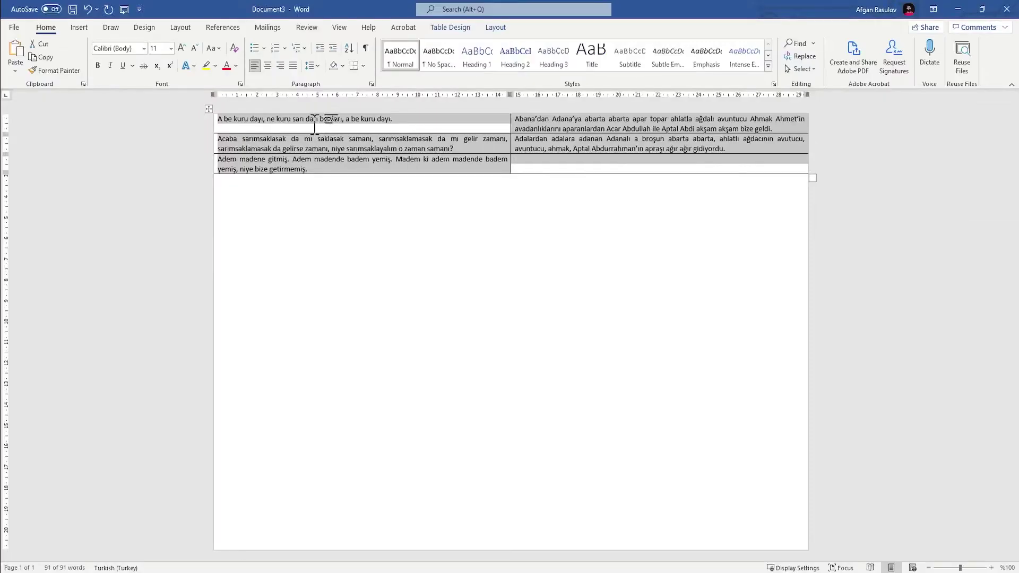
{"action": "left_click", "coordinate": [155, 205]}
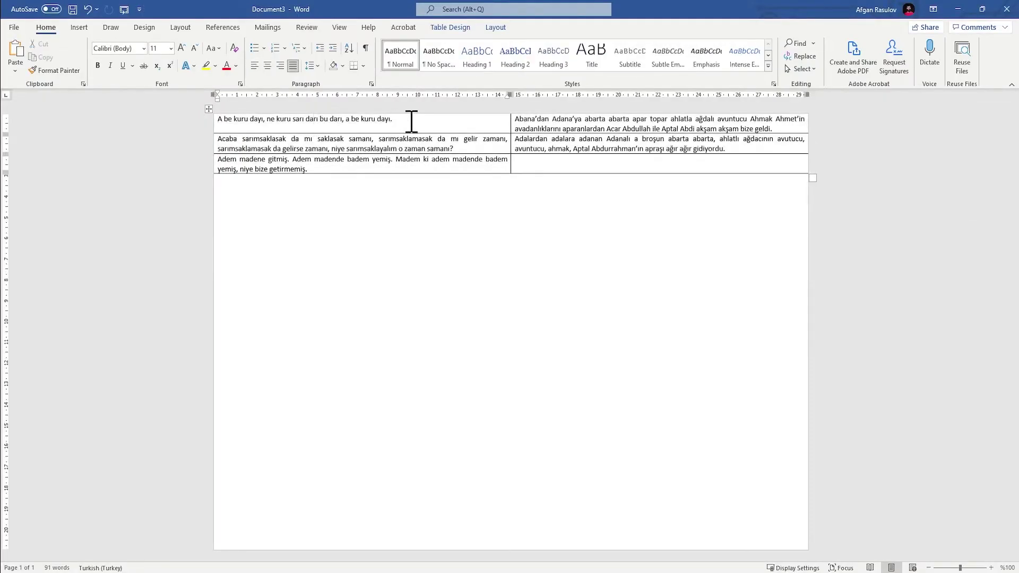
{"action": "left_click_drag", "start_coordinate": [406, 118], "coordinate": [166, 164]}
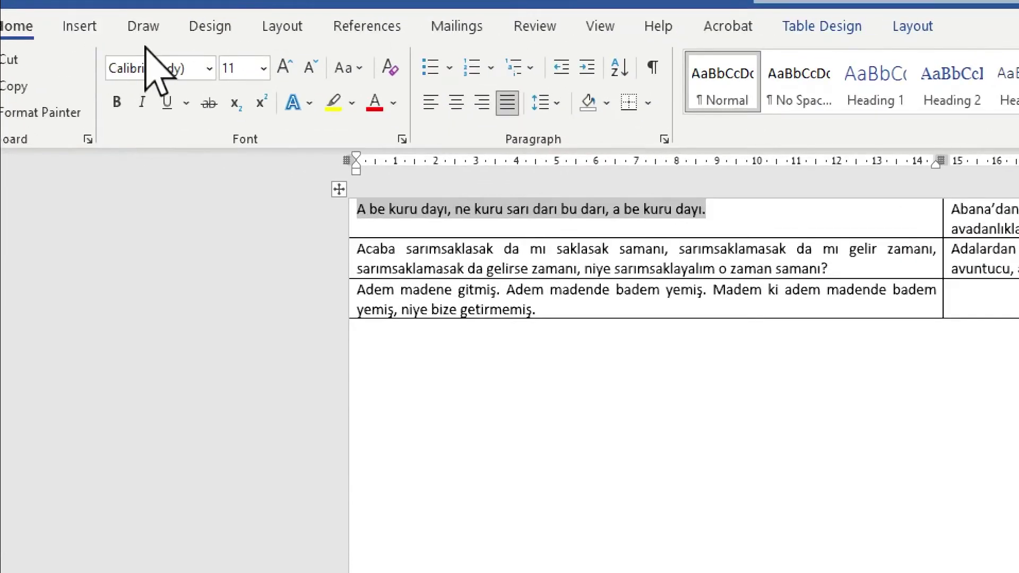
{"action": "left_click", "coordinate": [143, 48]}
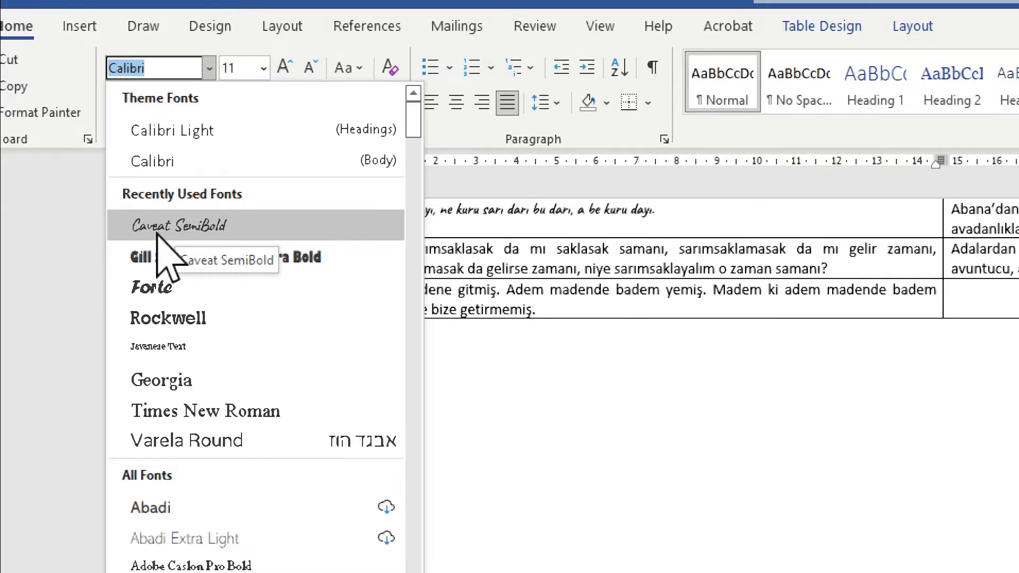
{"action": "left_click", "coordinate": [146, 233]}
{"action": "key", "text": "ctrl+shift+period"}
{"action": "key", "text": "ctrl+shift+period"}
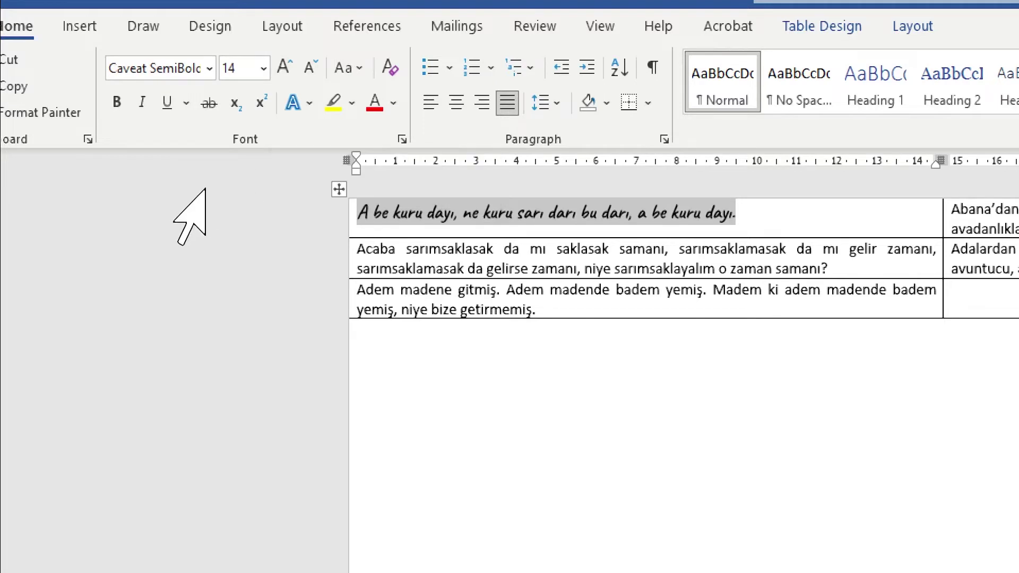
{"action": "left_click", "coordinate": [456, 103]}
{"action": "left_click", "coordinate": [546, 103]}
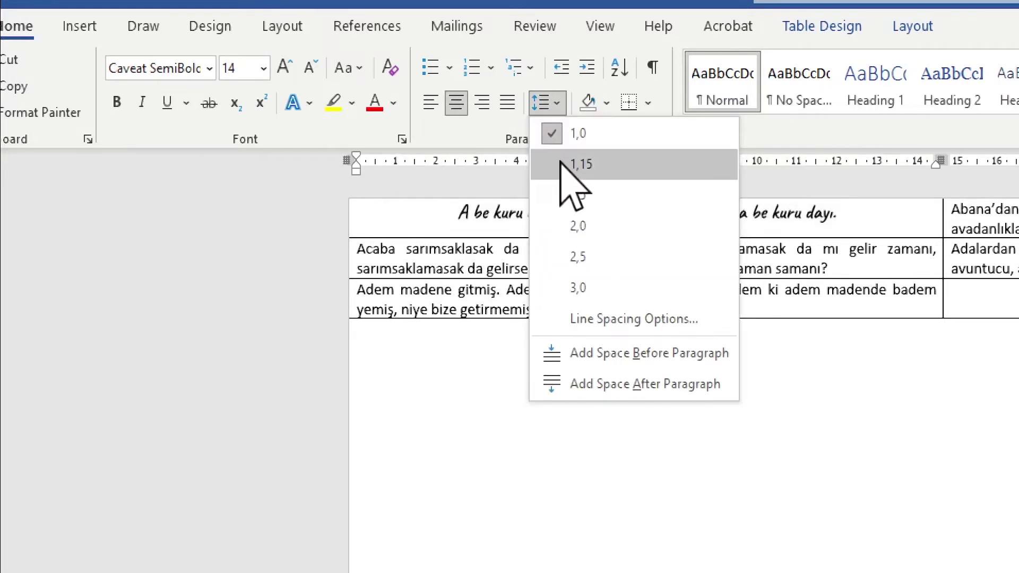
{"action": "left_click", "coordinate": [570, 196]}
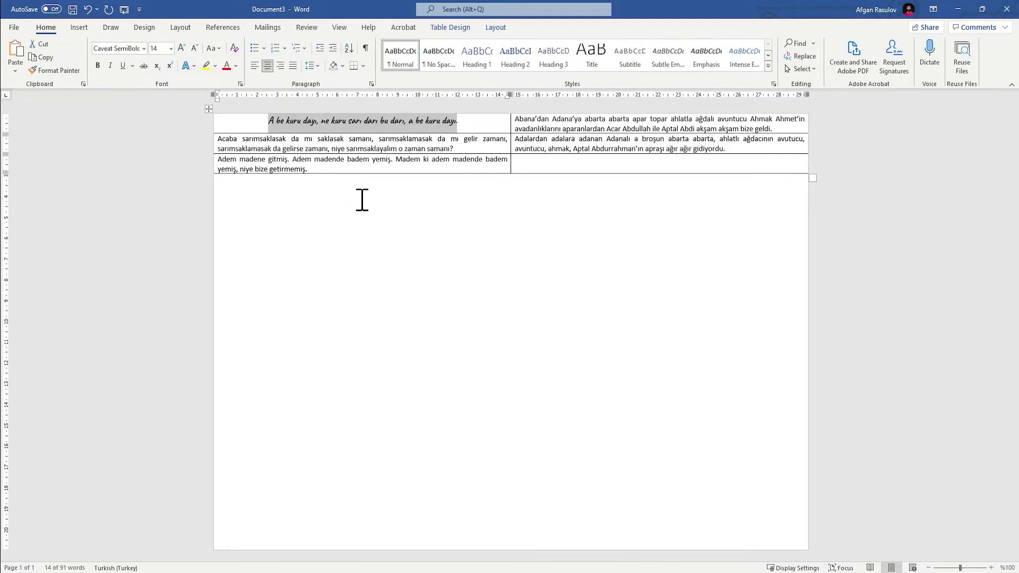
Step: Try applying Heading 1 to the words 'Adalardan adalara', then undo the change
{"action": "right_click", "coordinate": [403, 73]}
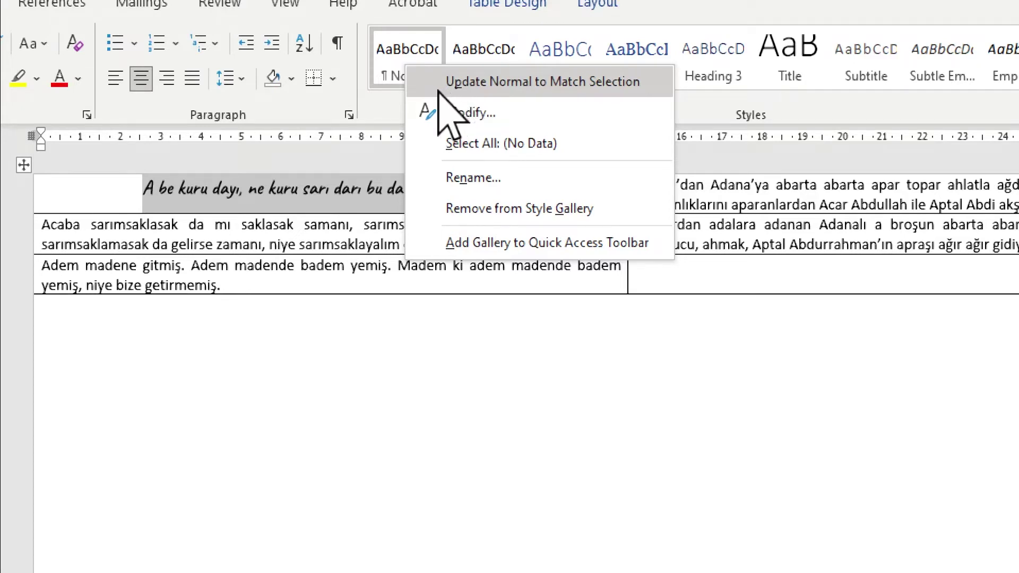
{"action": "left_click", "coordinate": [292, 245]}
{"action": "left_click_drag", "start_coordinate": [519, 245], "coordinate": [345, 244]}
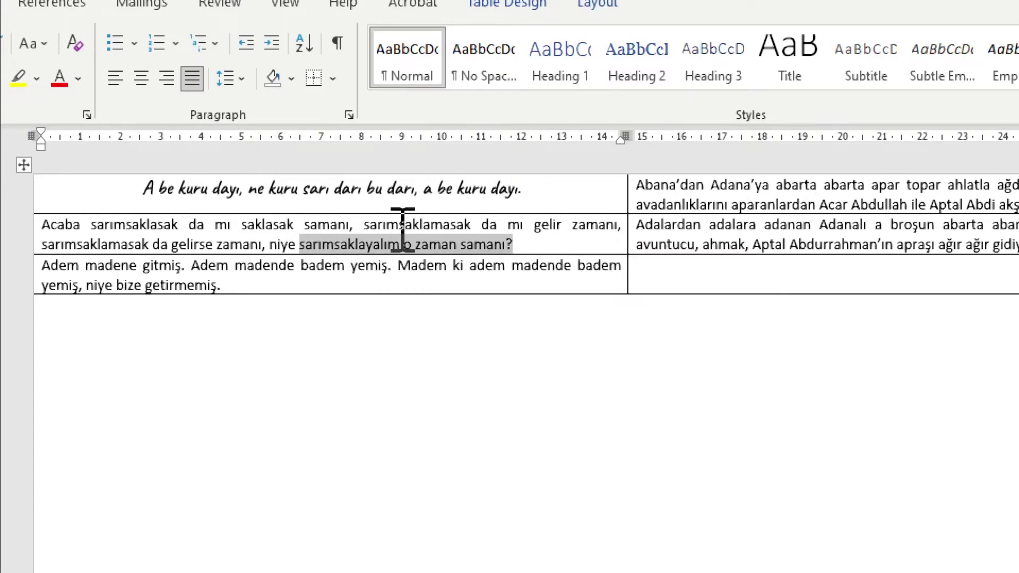
{"action": "left_click_drag", "start_coordinate": [451, 265], "coordinate": [303, 268]}
{"action": "left_click_drag", "start_coordinate": [637, 227], "coordinate": [759, 230]}
{"action": "left_click", "coordinate": [560, 58]}
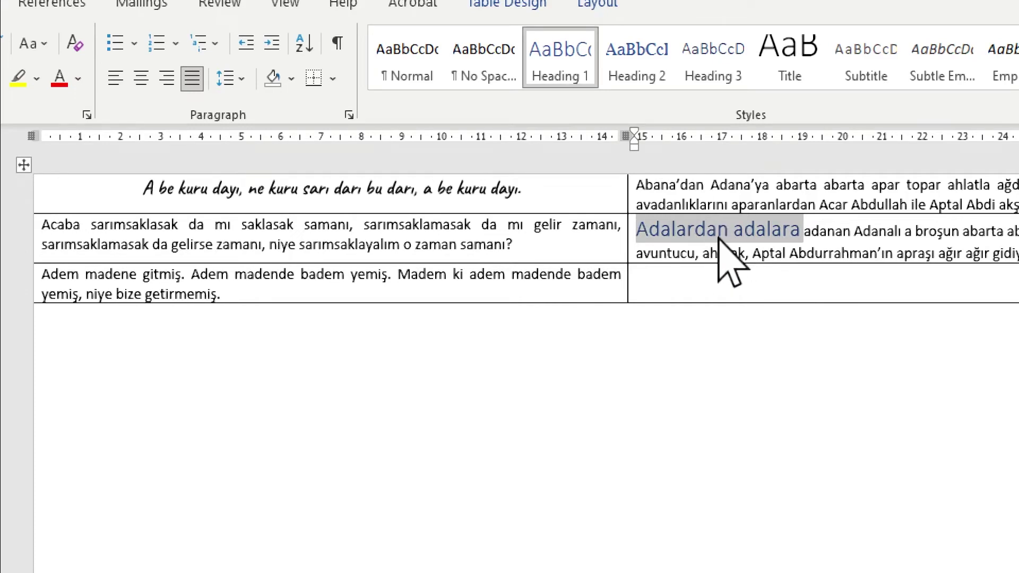
{"action": "key", "text": "ctrl+z"}
Step: Update the Normal style to match the first card's centred Caveat SemiBold 14 sentence
{"action": "left_click_drag", "start_coordinate": [521, 188], "coordinate": [144, 191]}
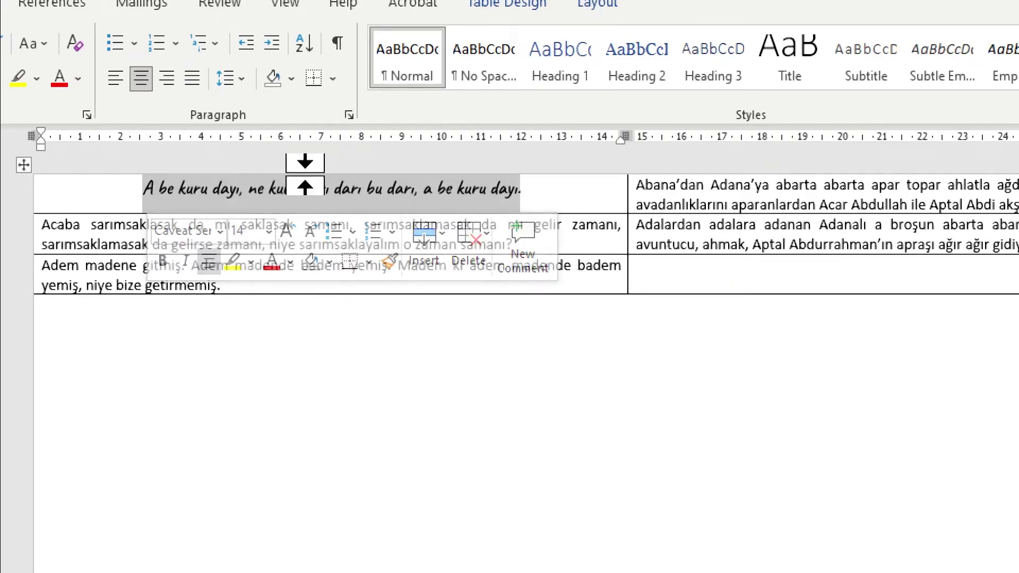
{"action": "right_click", "coordinate": [409, 85]}
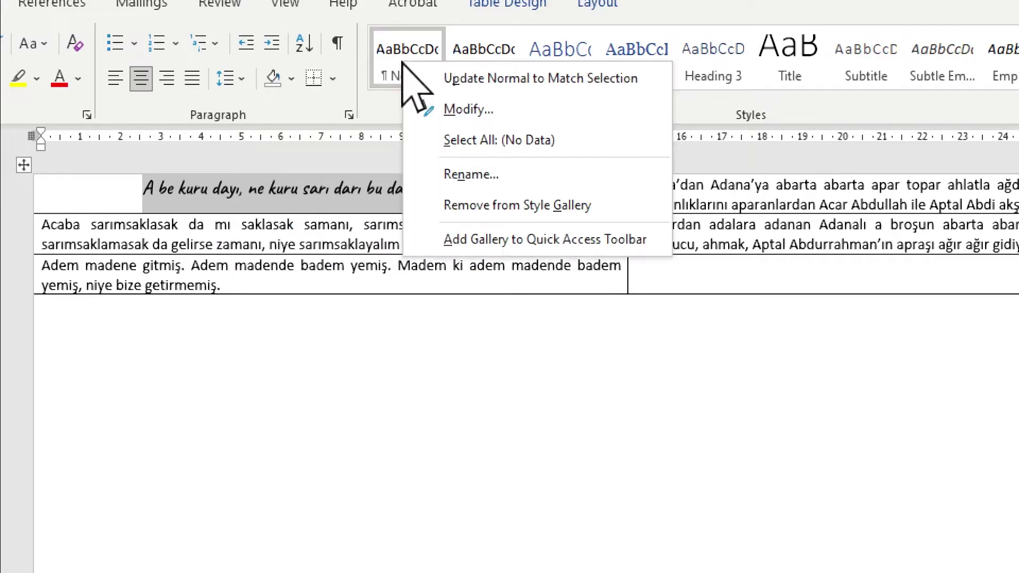
{"action": "left_click", "coordinate": [437, 80]}
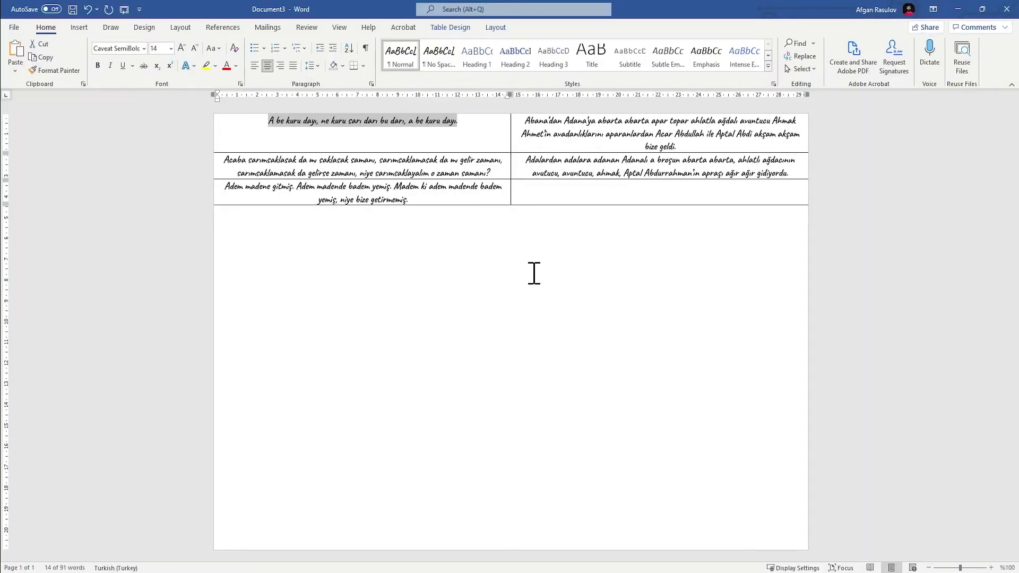
{"action": "key", "text": "alt+p"}
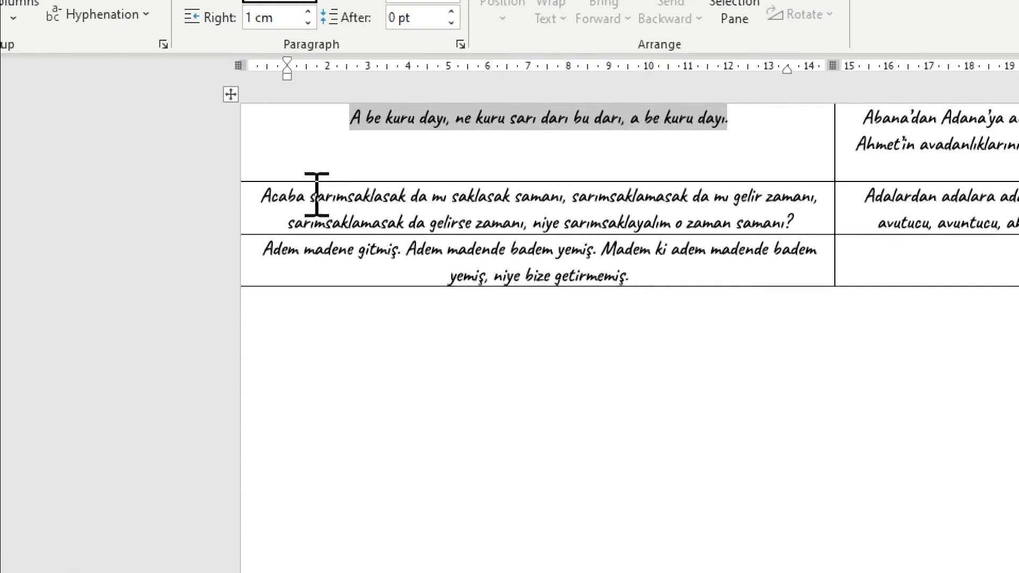
Step: Select the whole tongue-twister table and show its Table Design options
{"action": "left_click", "coordinate": [231, 94]}
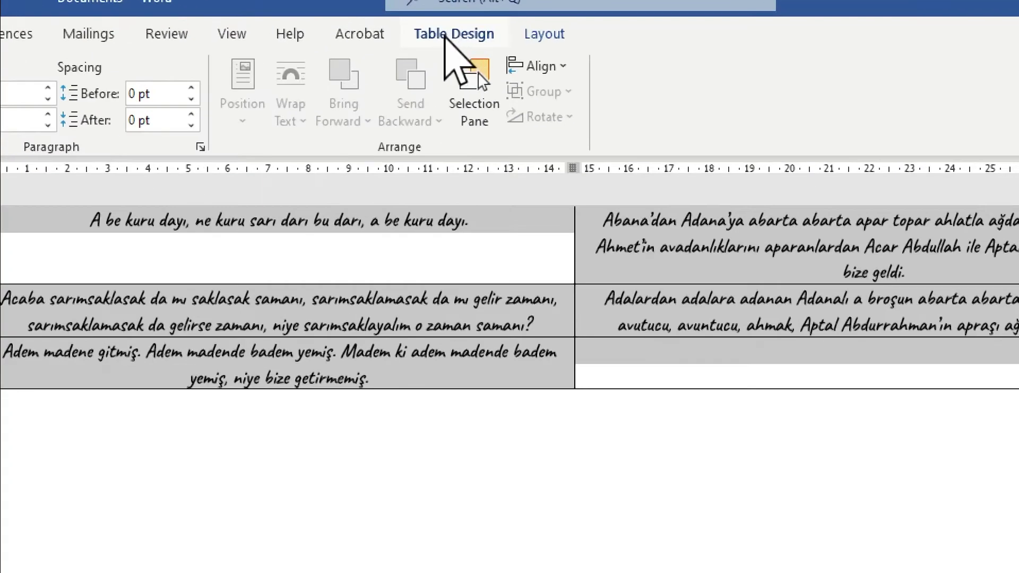
{"action": "left_click", "coordinate": [450, 27]}
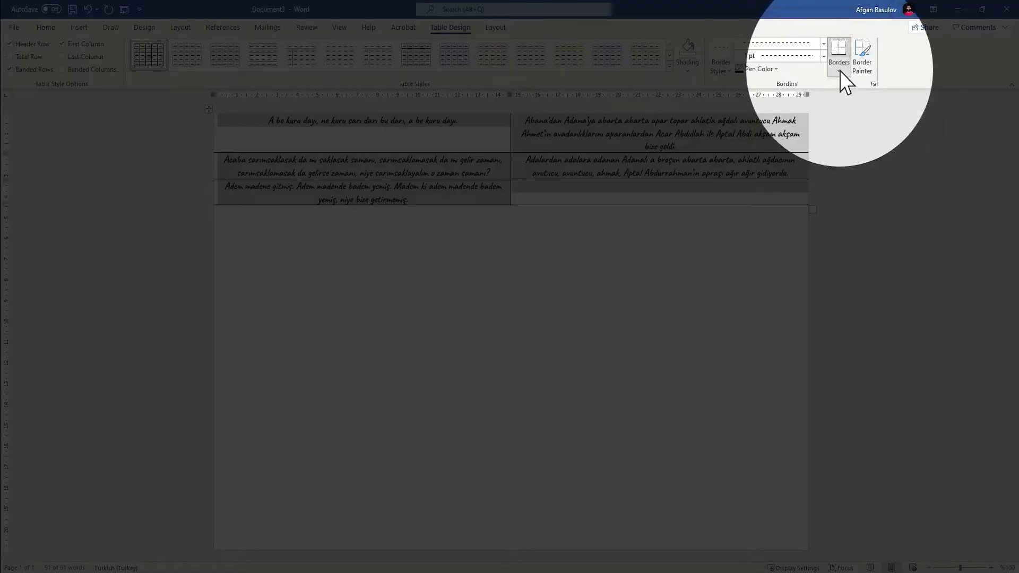
Step: Remove all table borders and apply dashed ½ pt lines as inside borders only
{"action": "left_click", "coordinate": [840, 71]}
{"action": "left_click", "coordinate": [856, 150]}
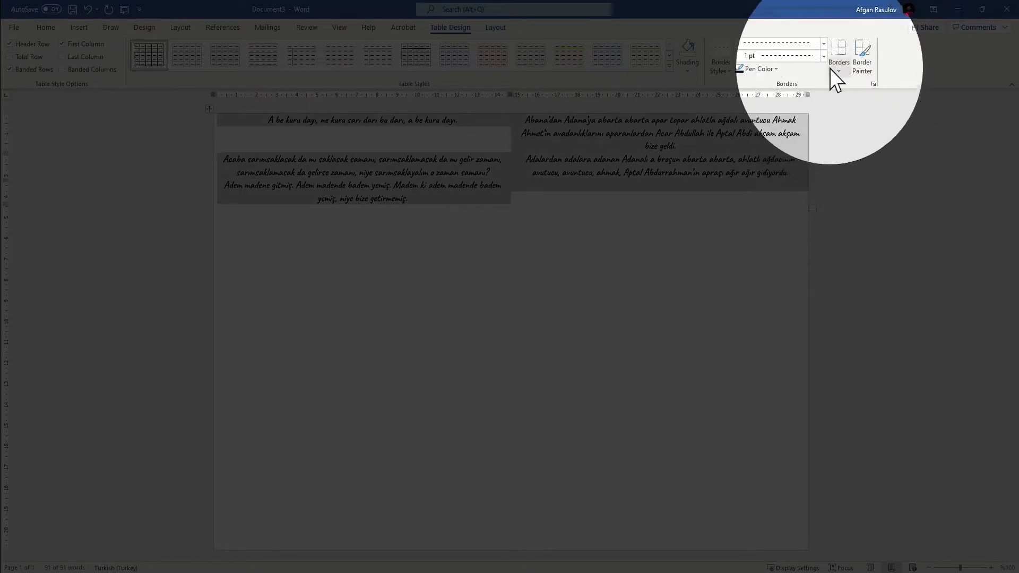
{"action": "left_click", "coordinate": [785, 45]}
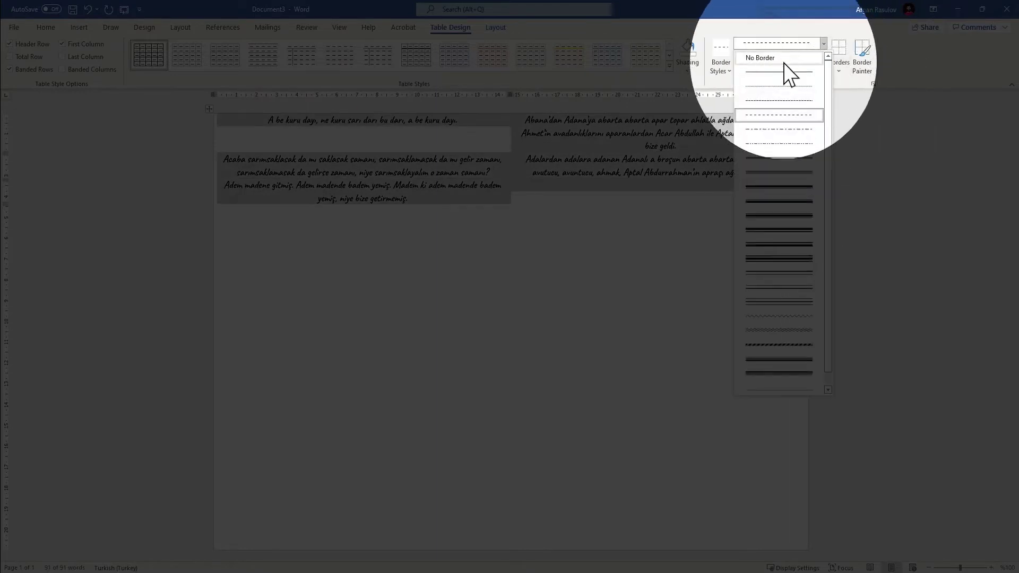
{"action": "left_click", "coordinate": [781, 129]}
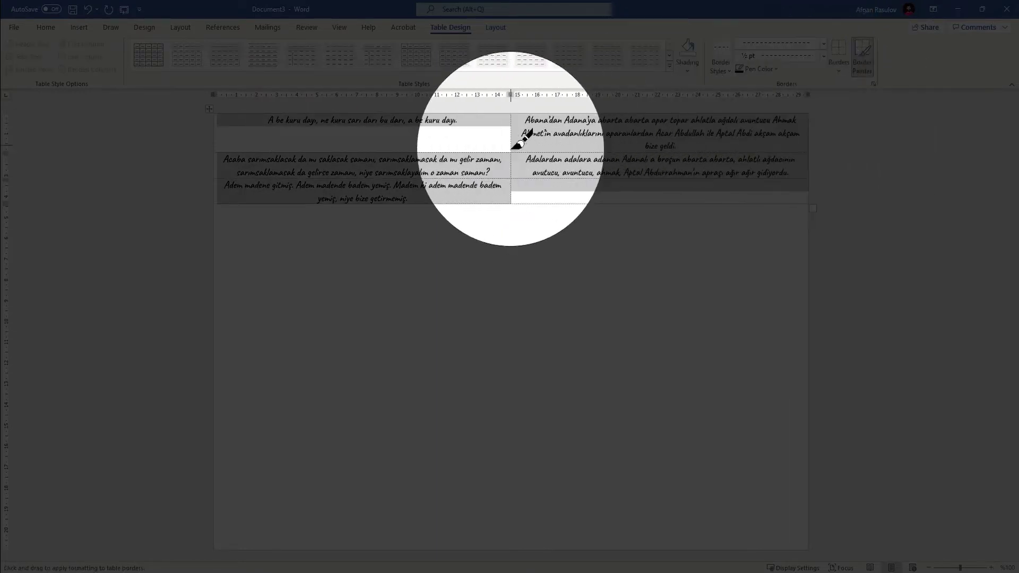
{"action": "left_click", "coordinate": [839, 68]}
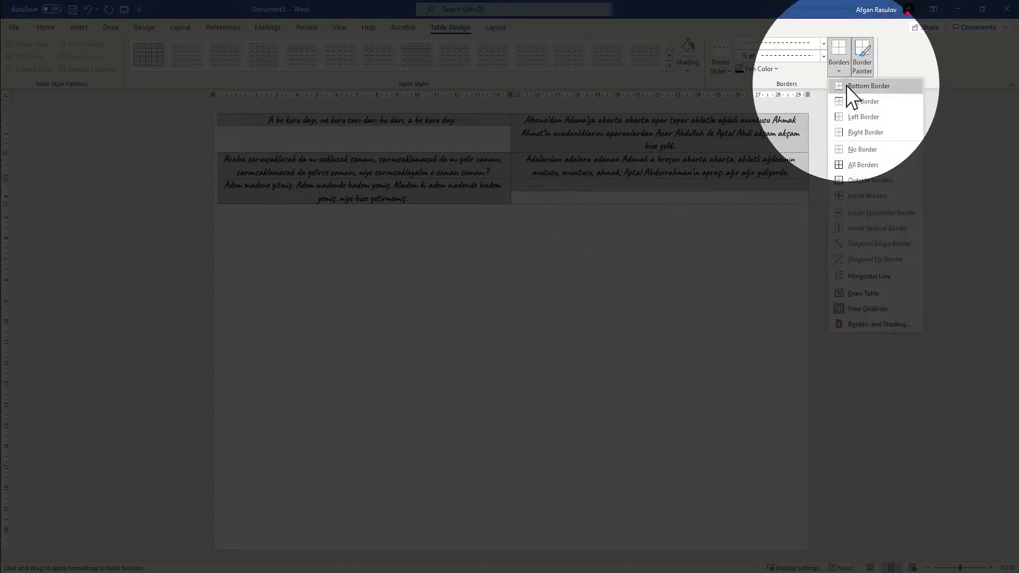
{"action": "left_click", "coordinate": [863, 165]}
{"action": "left_click", "coordinate": [838, 69]}
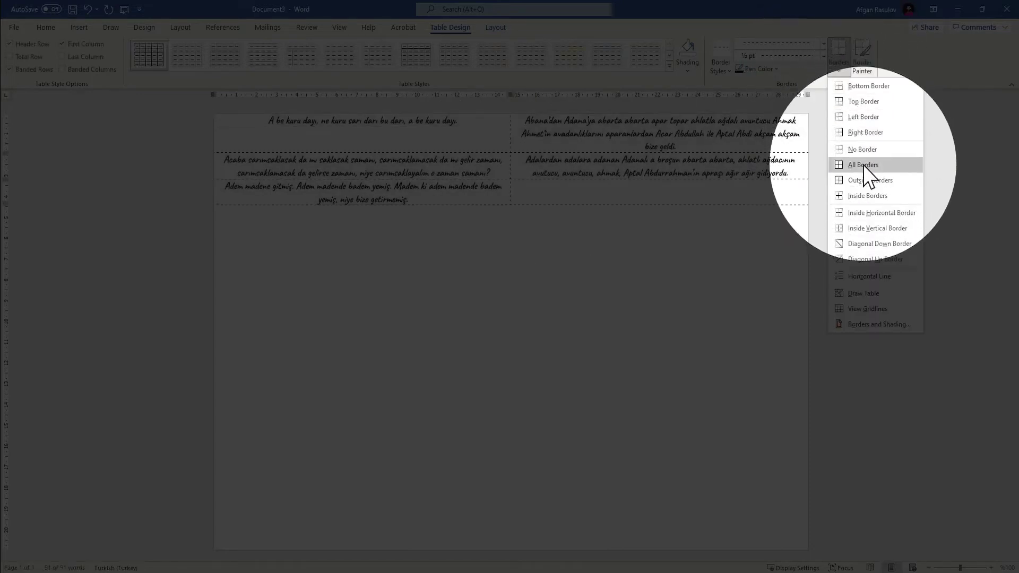
{"action": "left_click", "coordinate": [857, 195]}
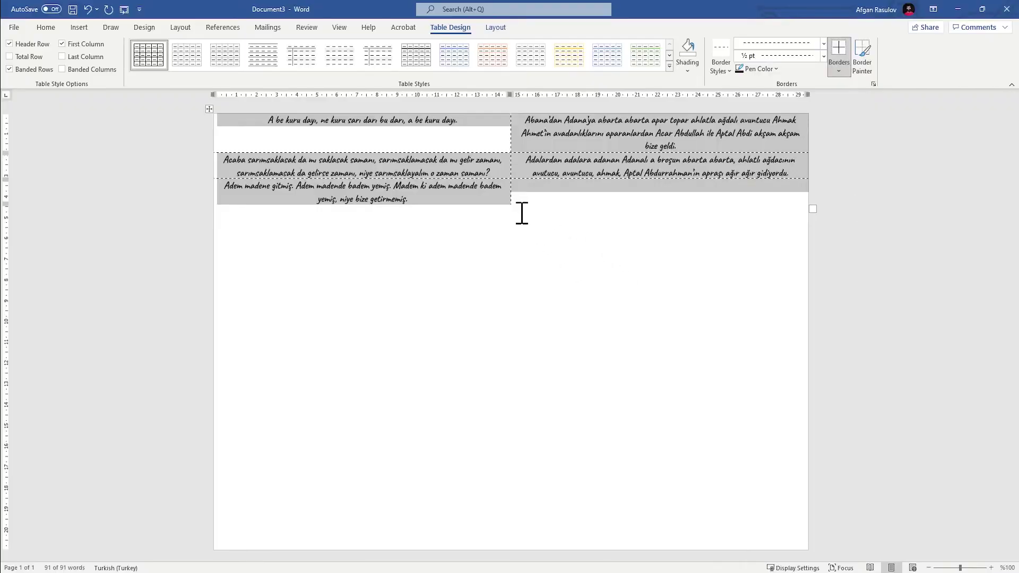
{"action": "left_click", "coordinate": [522, 214]}
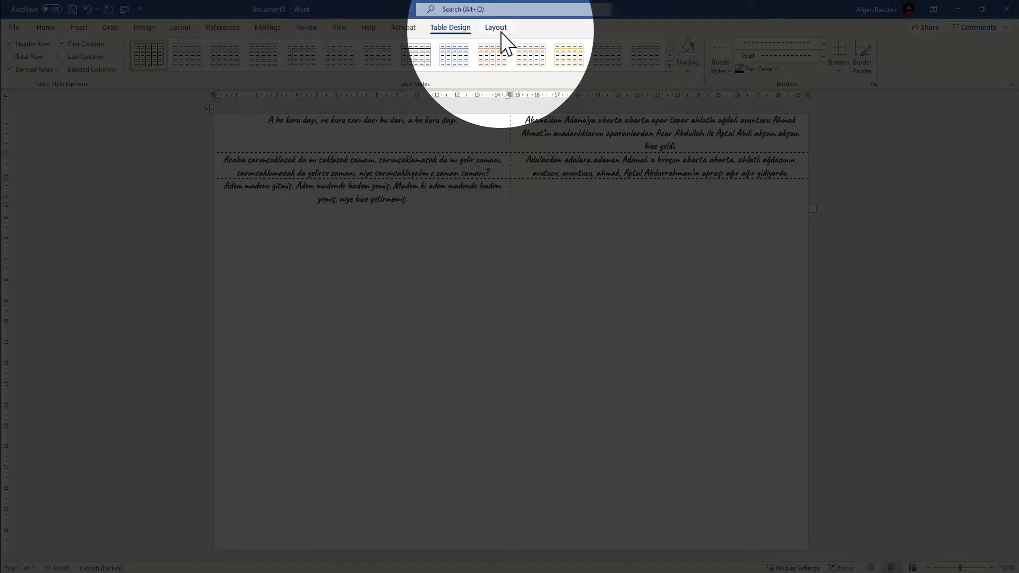
Step: Select the whole table and shrink its row height to 0,04 cm
{"action": "left_click", "coordinate": [178, 30]}
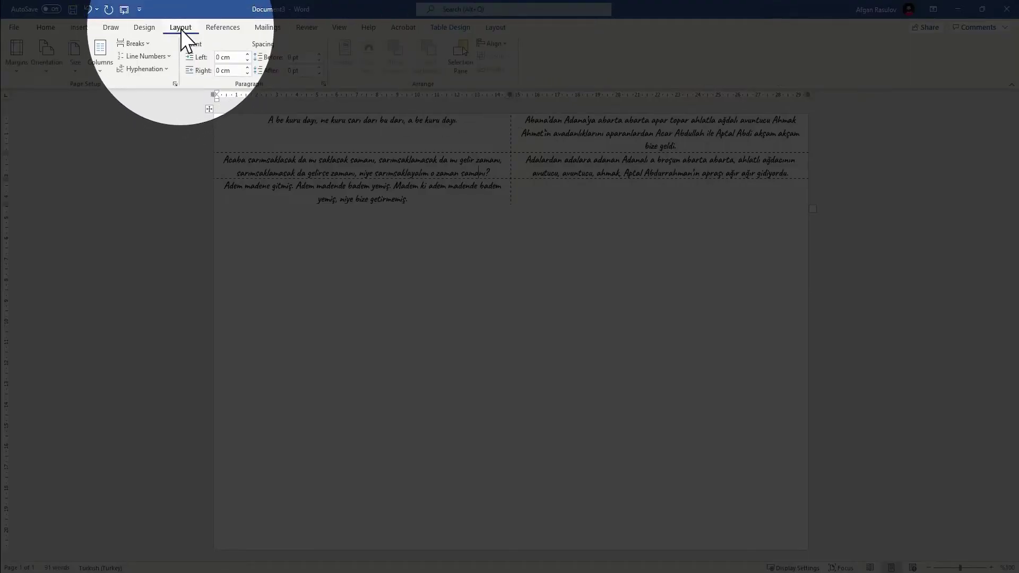
{"action": "left_click", "coordinate": [495, 29]}
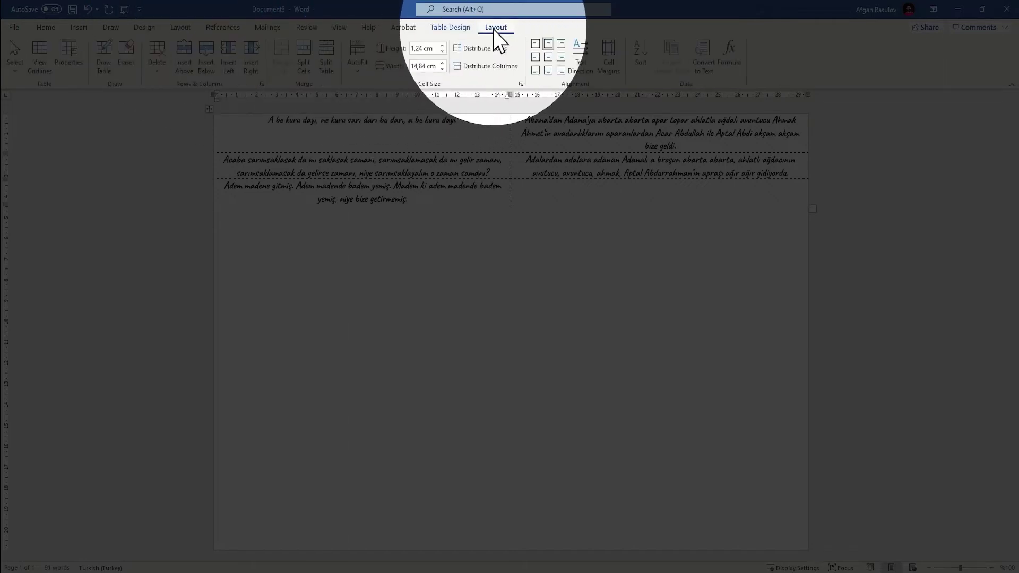
{"action": "left_click", "coordinate": [442, 46]}
{"action": "left_click_drag", "start_coordinate": [442, 46], "coordinate": [443, 49]}
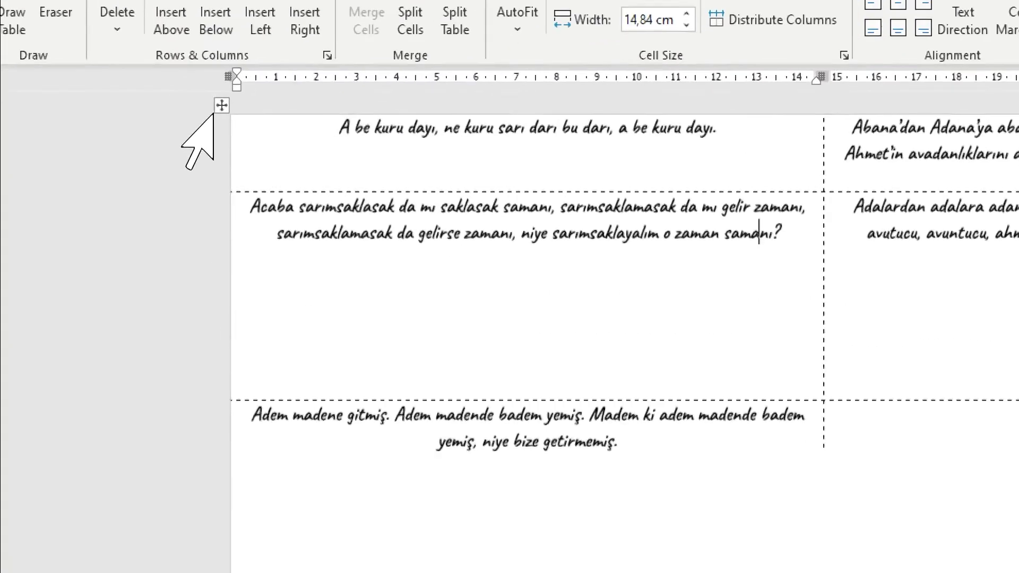
{"action": "left_click", "coordinate": [209, 109]}
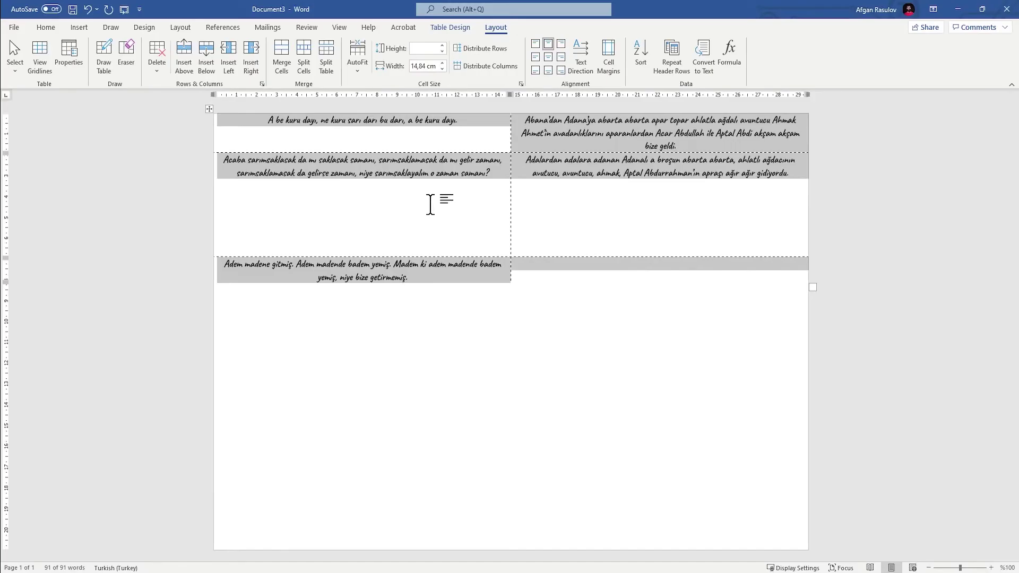
{"action": "type", "text": "0,04"}
{"action": "key", "text": "Return"}
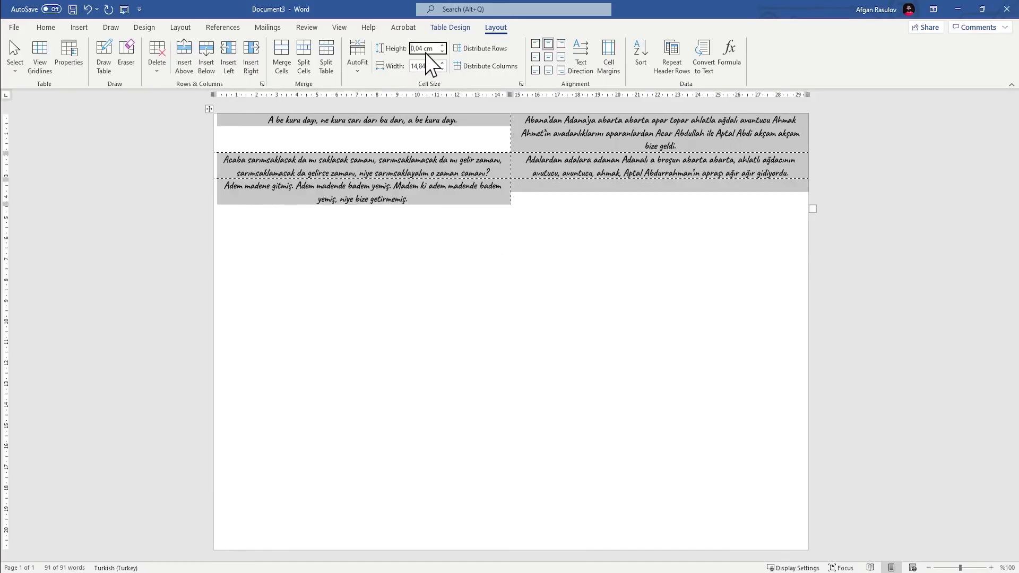
Step: Set the row height to 10,47 cm so each card fills a quarter page
{"action": "scroll", "coordinate": [427, 55], "scroll_direction": "up", "scroll_amount": 15}
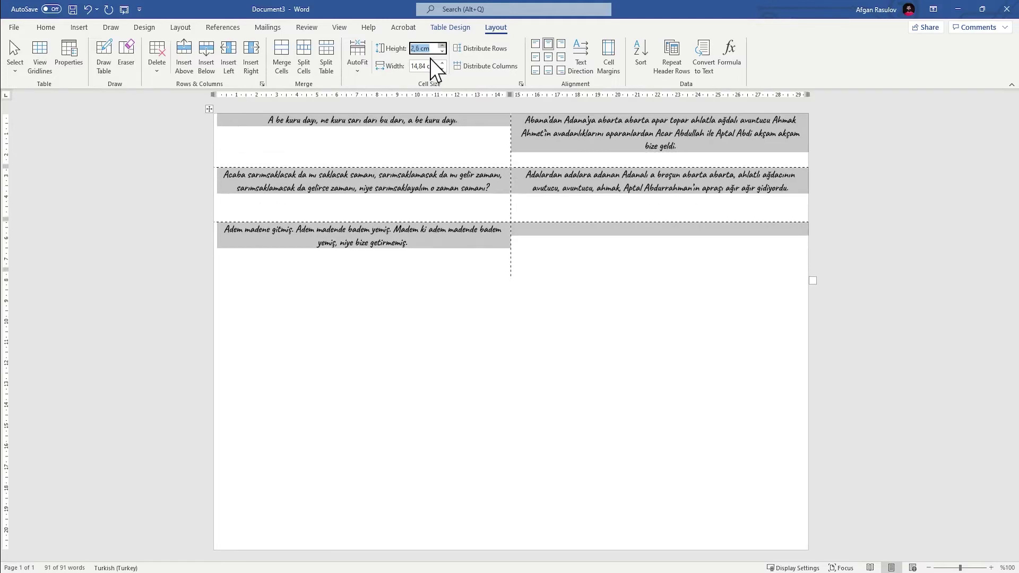
{"action": "scroll", "coordinate": [438, 64], "scroll_direction": "up", "scroll_amount": 20}
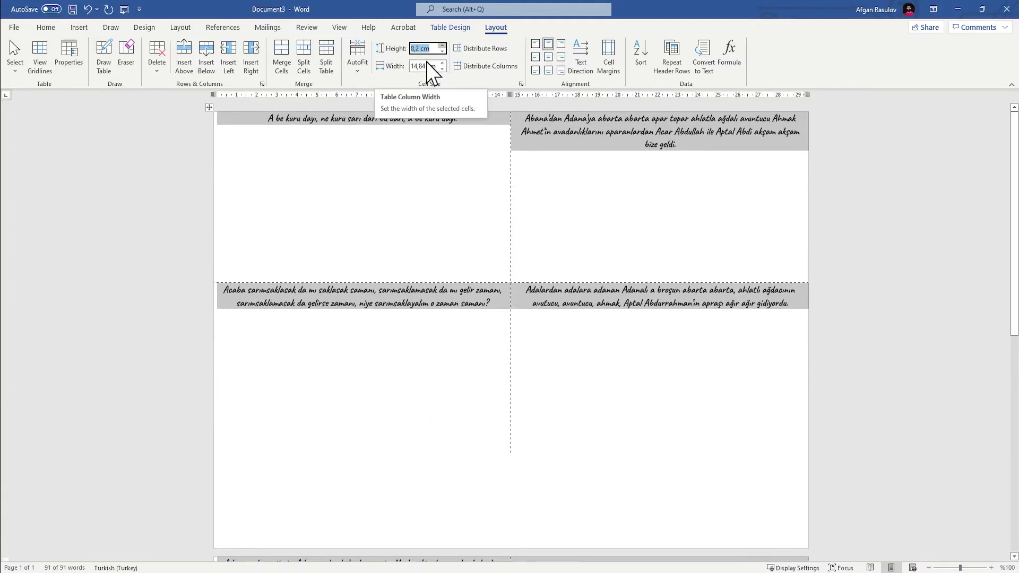
{"action": "scroll", "coordinate": [433, 74], "scroll_direction": "up", "scroll_amount": 3}
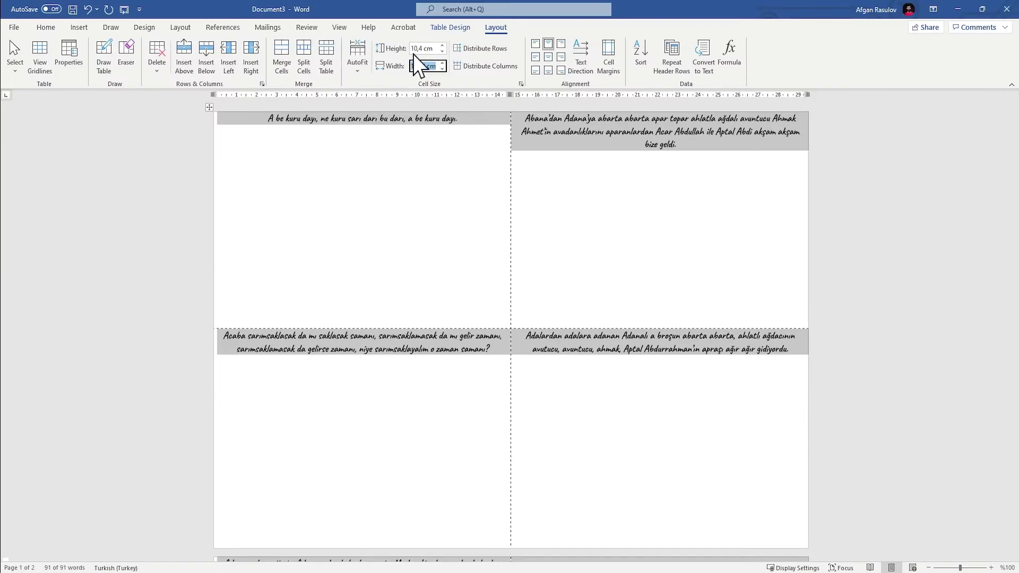
{"action": "left_click", "coordinate": [423, 48]}
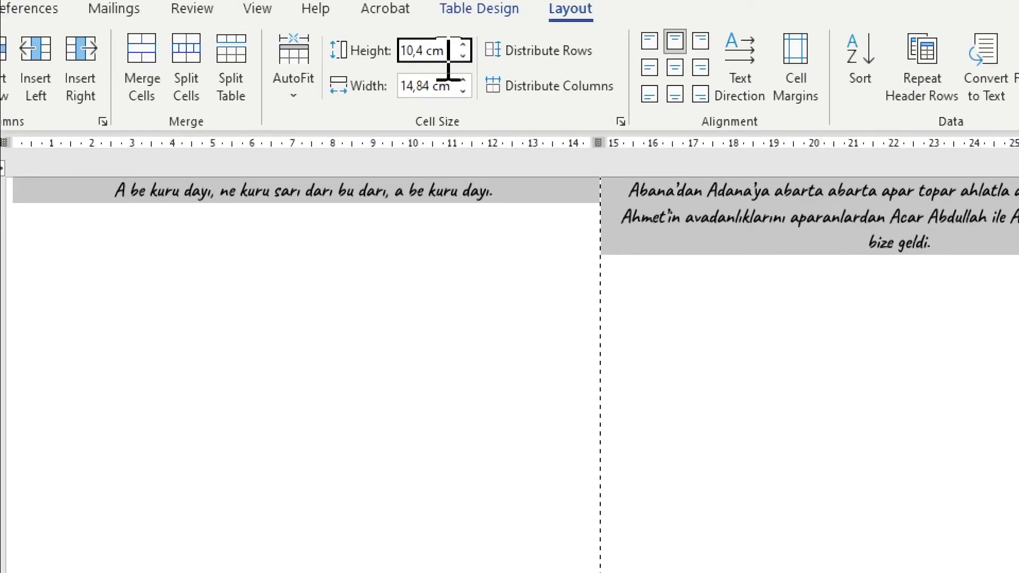
{"action": "type", "text": "2"}
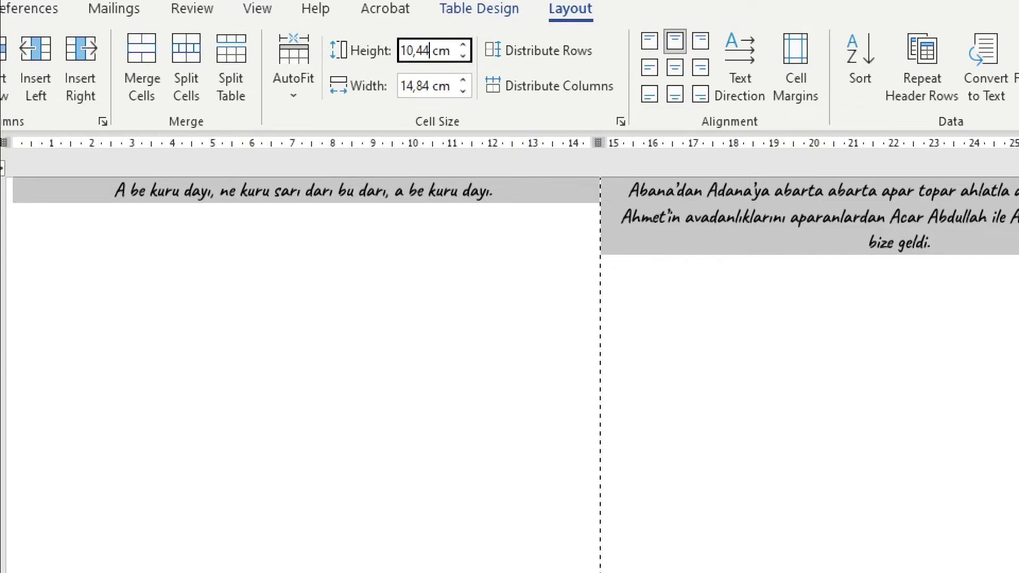
{"action": "key", "text": "BackSpace"}
{"action": "type", "text": "7"}
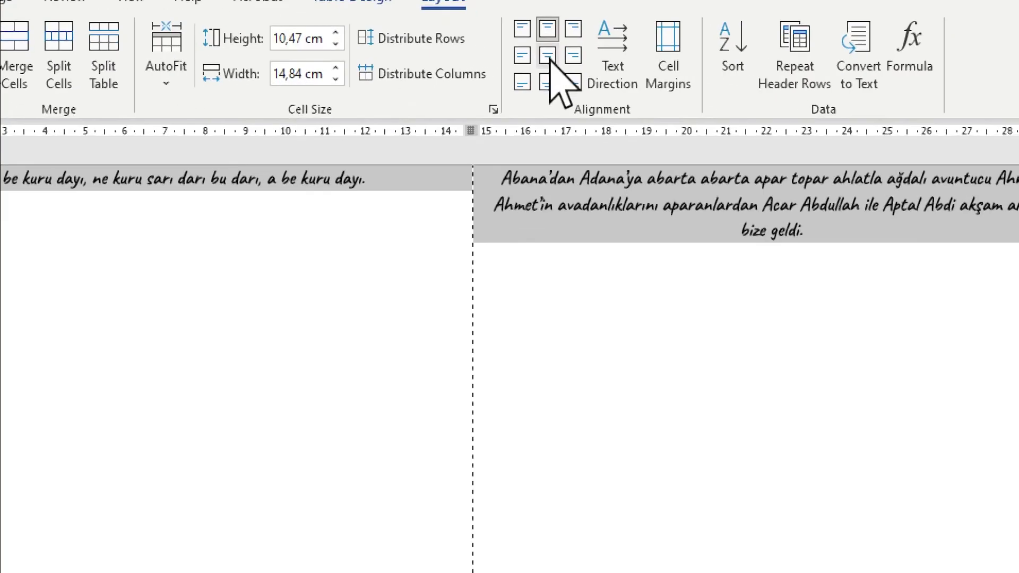
Step: Centre the card text vertically in each cell and set 1 cm left and right indents
{"action": "left_click", "coordinate": [548, 57]}
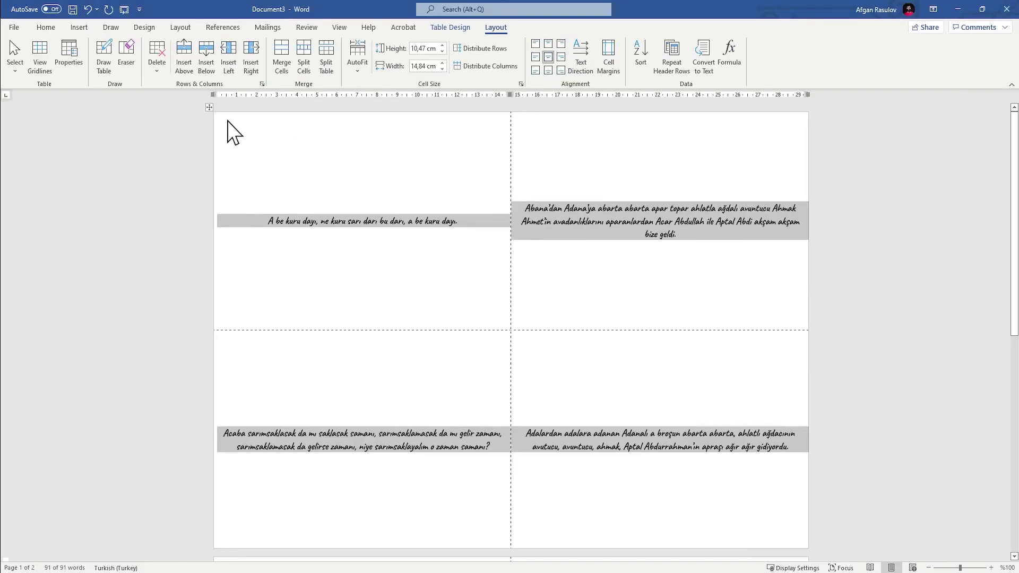
{"action": "left_click", "coordinate": [180, 28]}
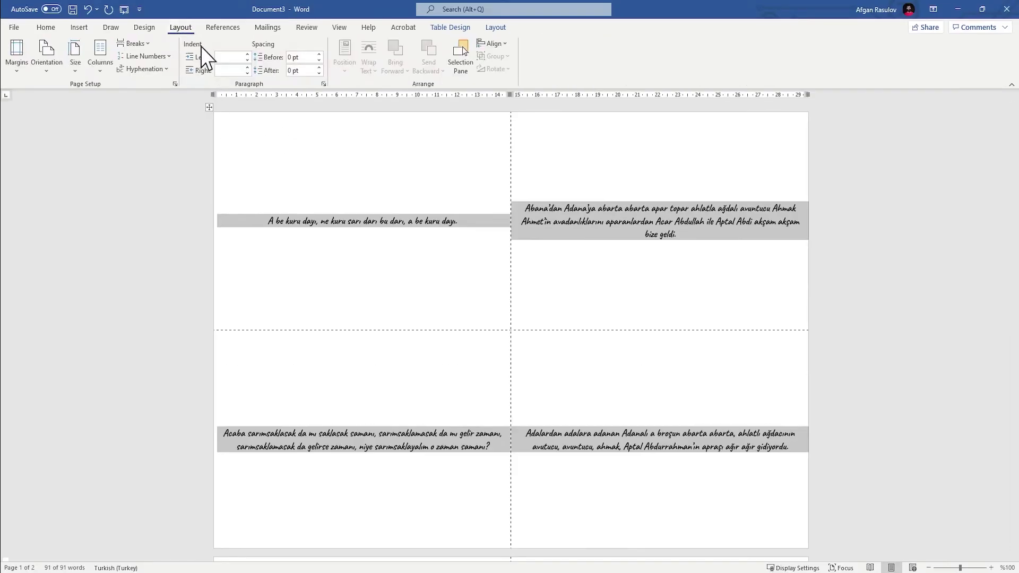
{"action": "left_click", "coordinate": [230, 58]}
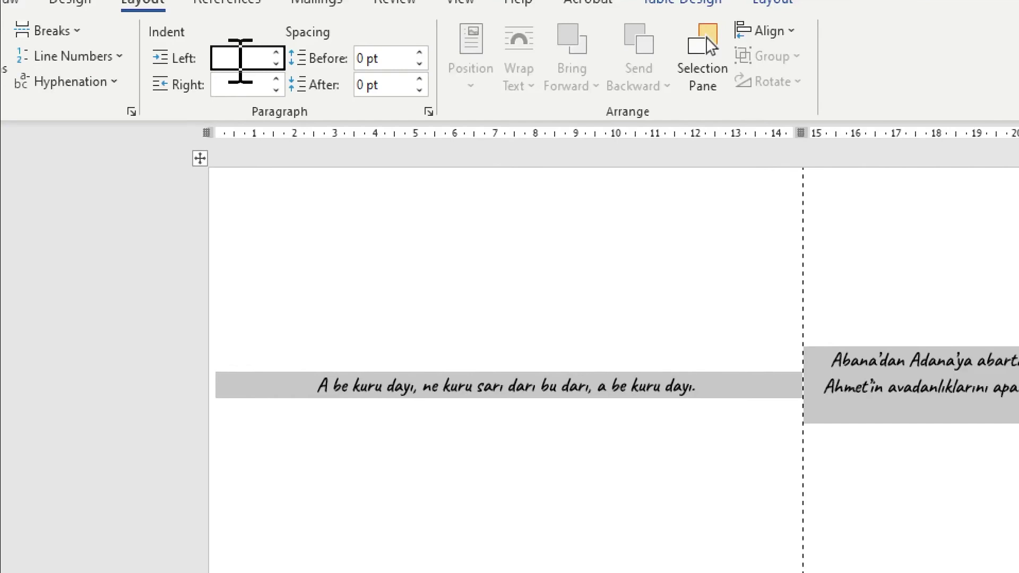
{"action": "type", "text": "1"}
{"action": "left_click", "coordinate": [243, 79]}
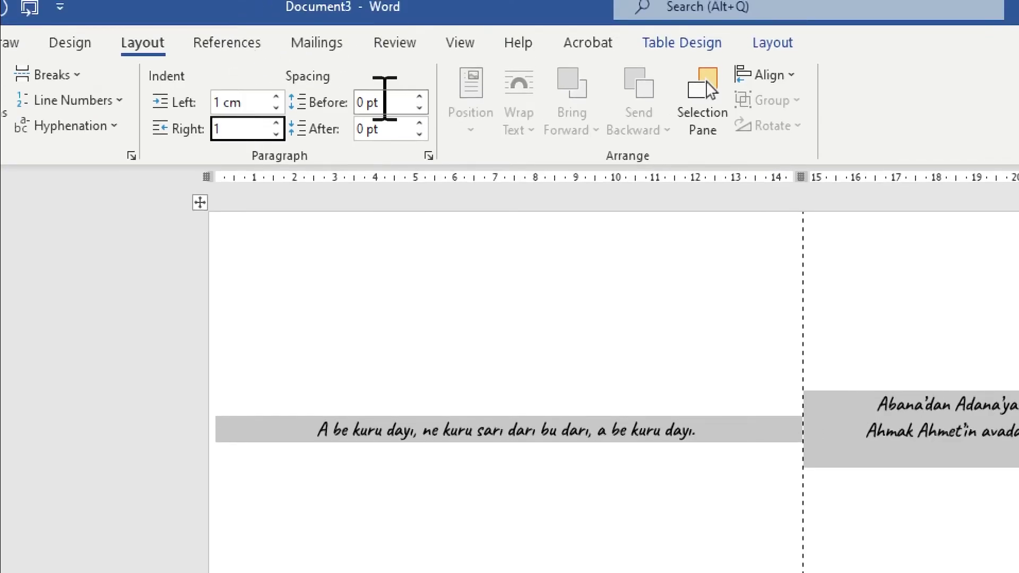
{"action": "key", "text": "Return"}
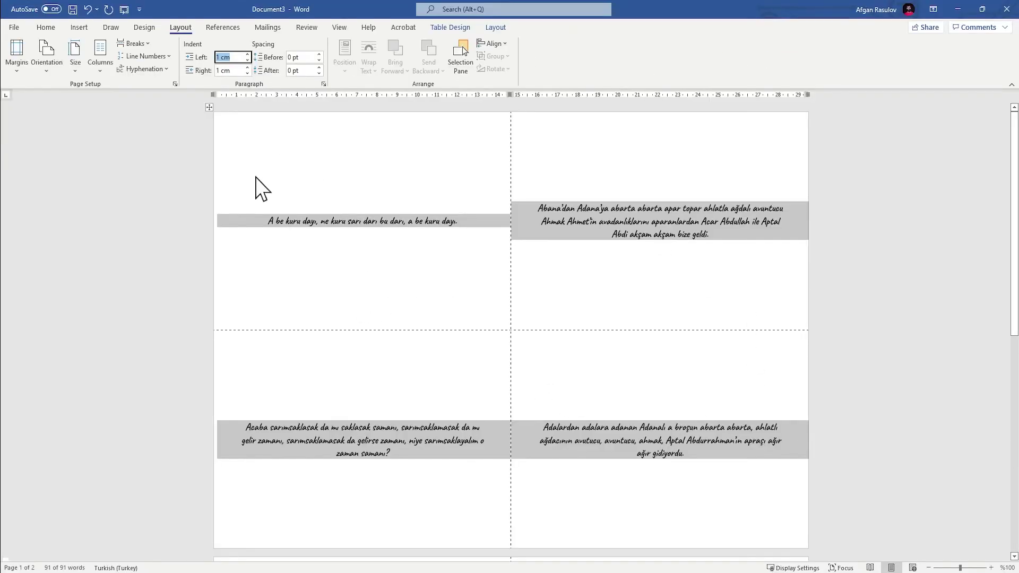
Step: Enlarge the first card's tongue twister to 20 pt
{"action": "left_click", "coordinate": [46, 29]}
{"action": "left_click_drag", "start_coordinate": [265, 221], "coordinate": [457, 223]}
{"action": "left_click", "coordinate": [182, 48]}
{"action": "left_click", "coordinate": [182, 48]}
{"action": "left_click", "coordinate": [182, 48]}
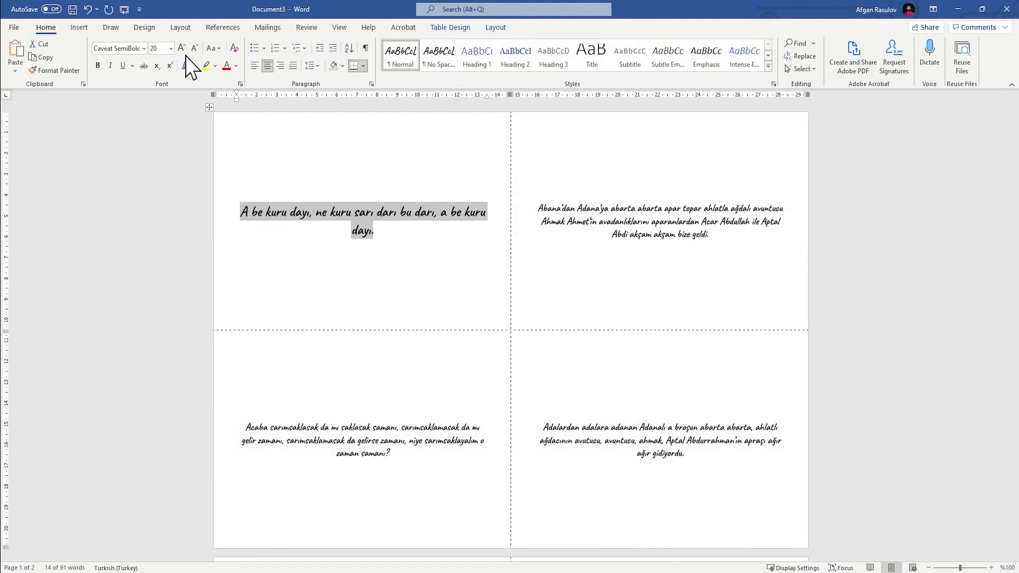
Step: Grow the first card's text to 24 pt and update Normal so all four cards match
{"action": "left_click", "coordinate": [182, 49]}
{"action": "right_click", "coordinate": [399, 57]}
{"action": "left_click", "coordinate": [435, 65]}
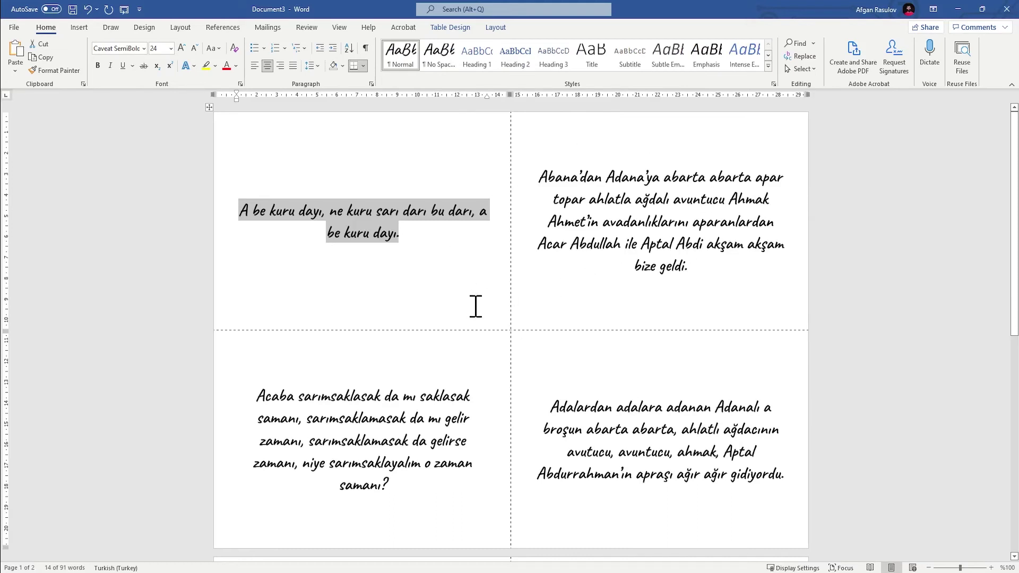
{"action": "left_click", "coordinate": [175, 212]}
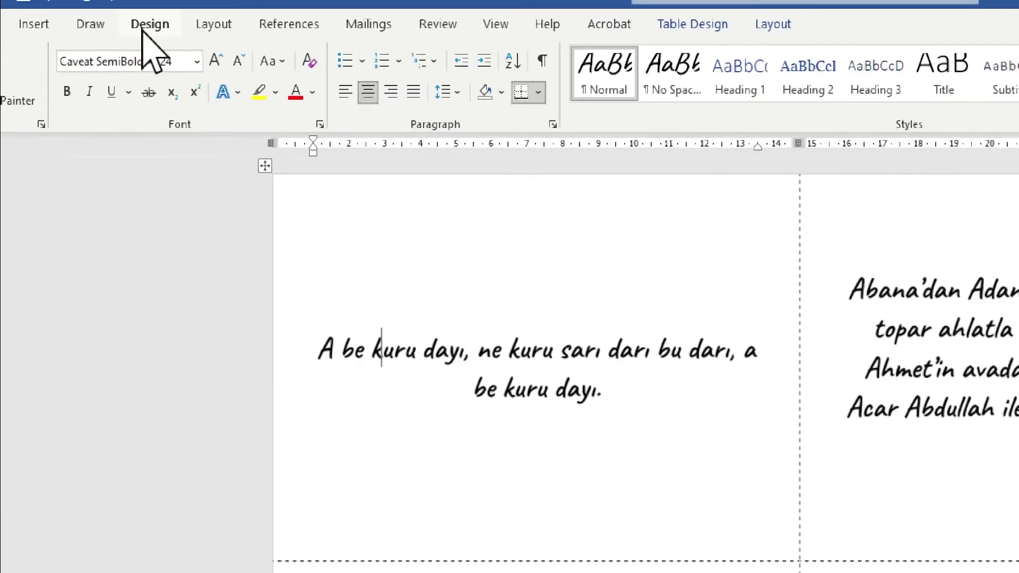
Step: From Design > Page Color > Fill Effects, go to the Picture tab and choose Select Picture
{"action": "left_click", "coordinate": [141, 28]}
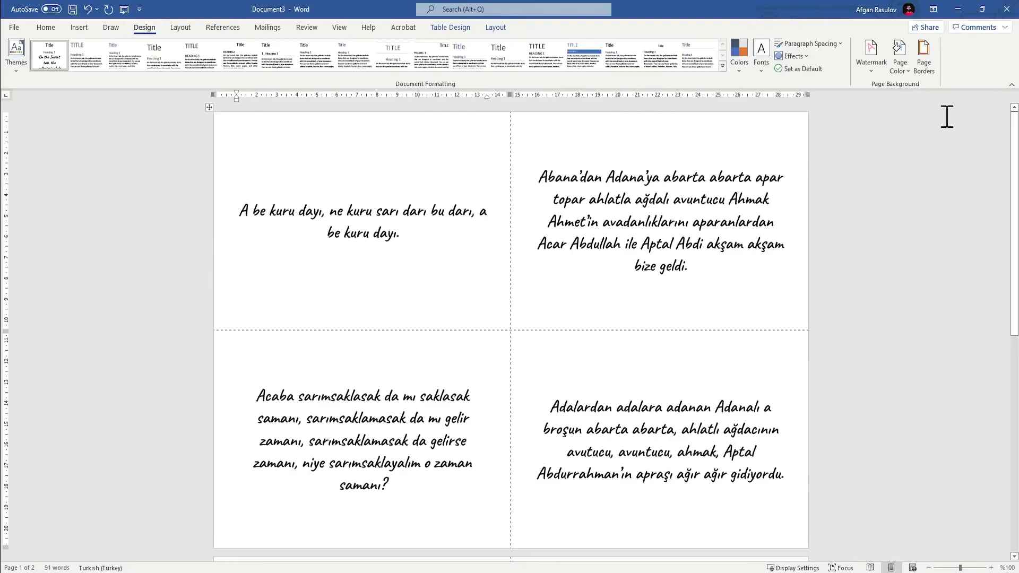
{"action": "left_click", "coordinate": [902, 71]}
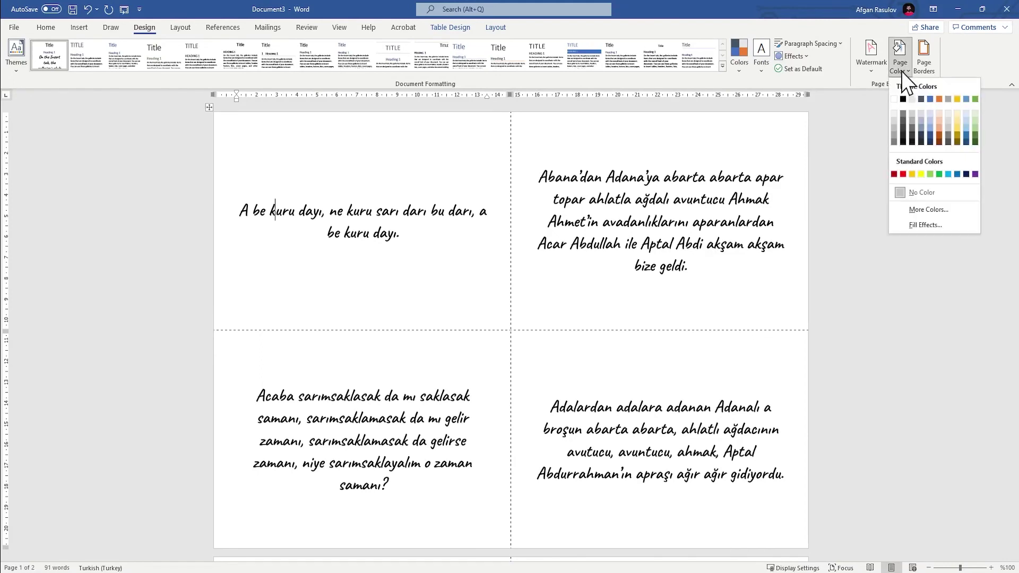
{"action": "left_click", "coordinate": [922, 227]}
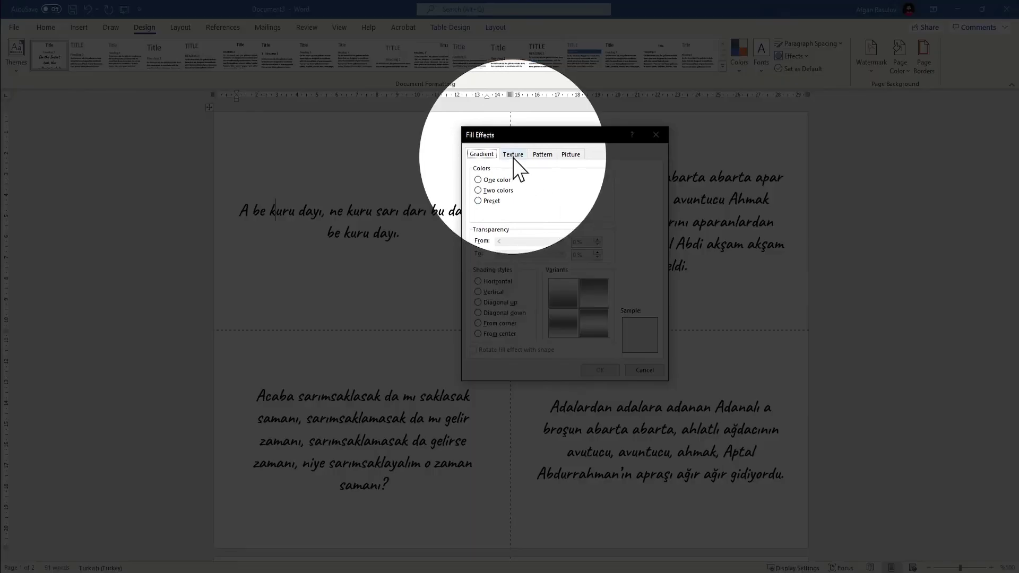
{"action": "left_click", "coordinate": [513, 155]}
{"action": "left_click", "coordinate": [542, 155]}
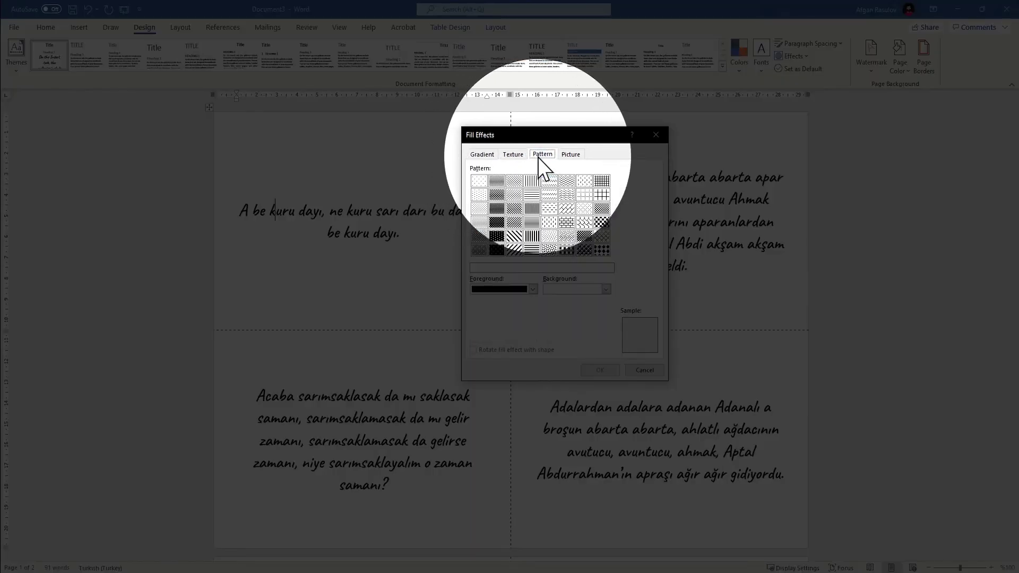
{"action": "left_click", "coordinate": [571, 155]}
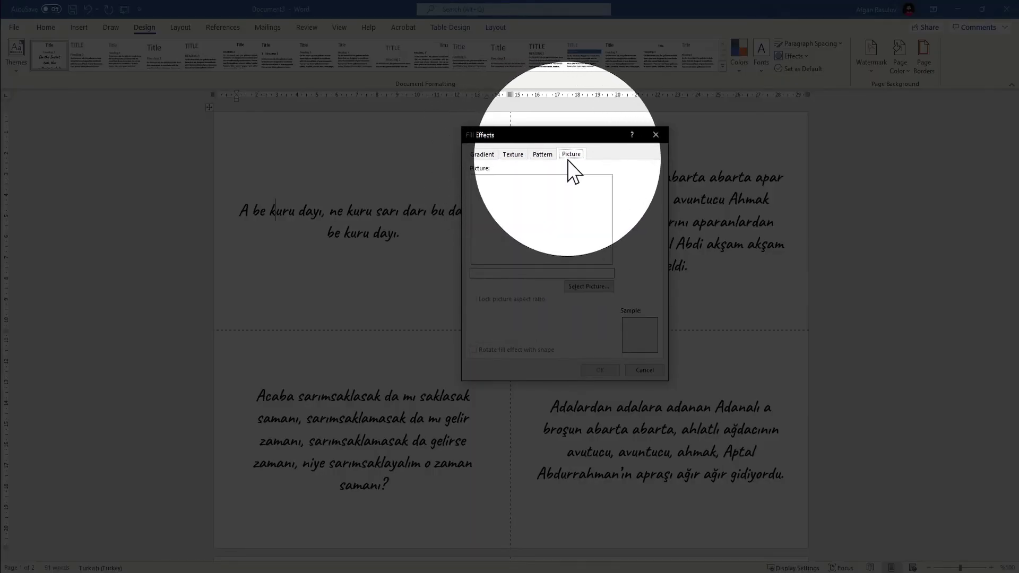
{"action": "left_click", "coordinate": [582, 288]}
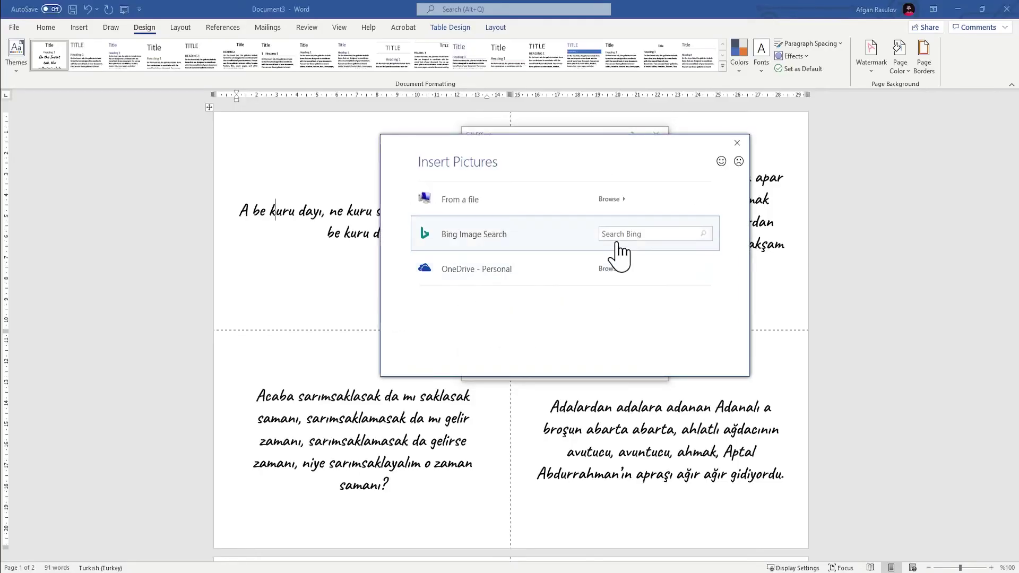
Step: Search Bing Images for 'paper' and apply the aged, stained paper image as the page fill
{"action": "left_click", "coordinate": [618, 234]}
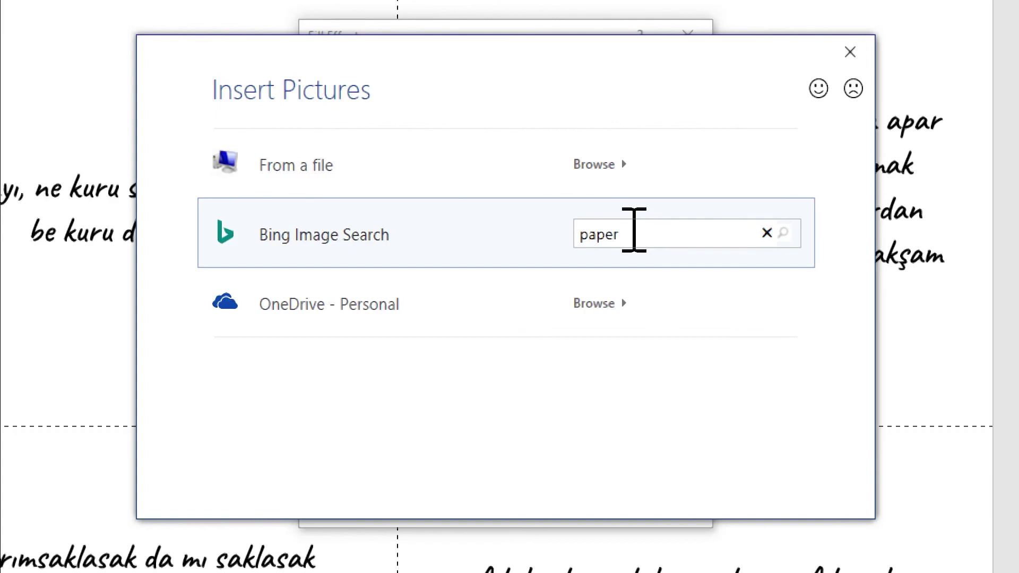
{"action": "key", "text": "Return"}
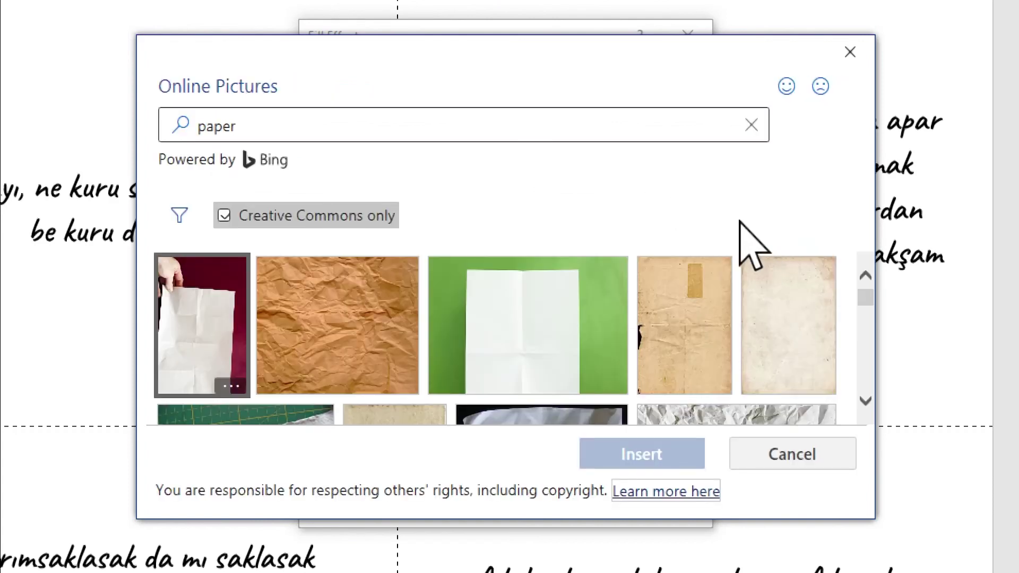
{"action": "left_click", "coordinate": [795, 345]}
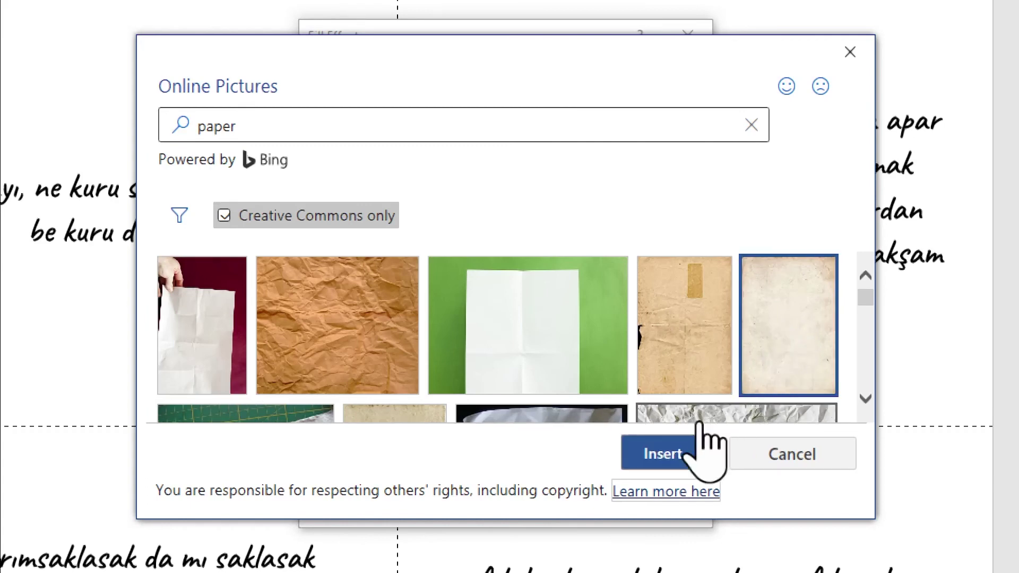
{"action": "left_click", "coordinate": [664, 457]}
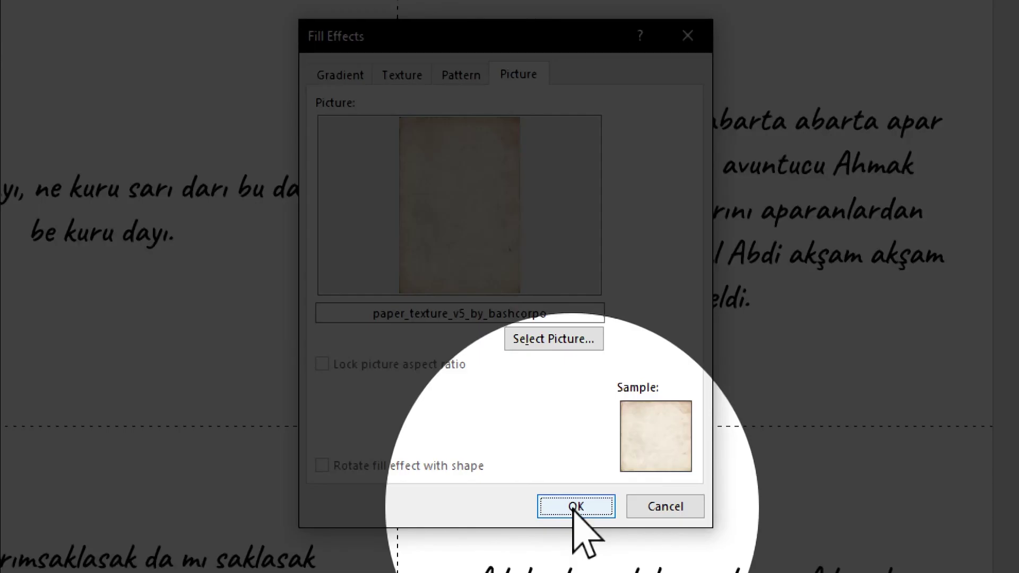
{"action": "left_click", "coordinate": [576, 507]}
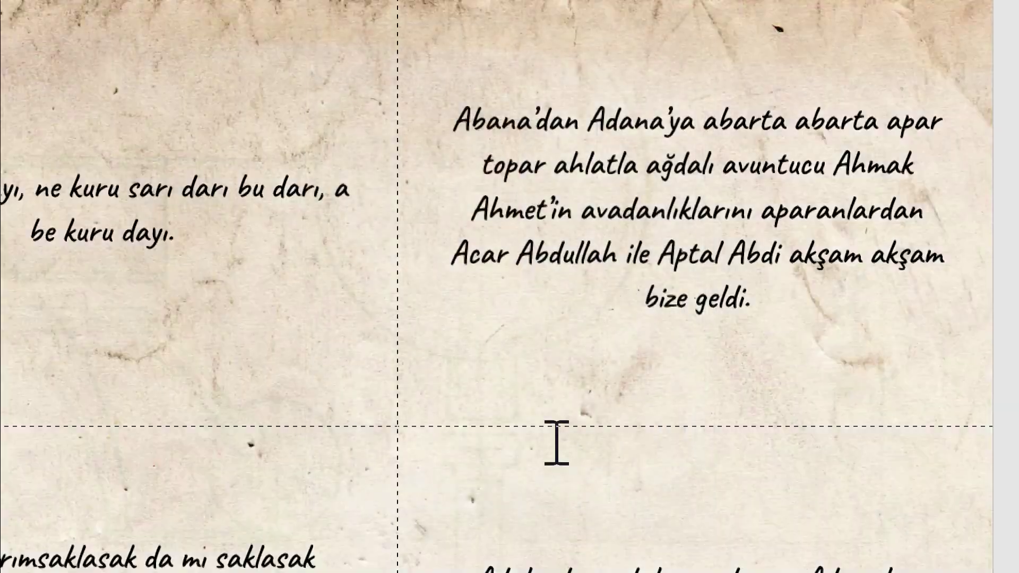